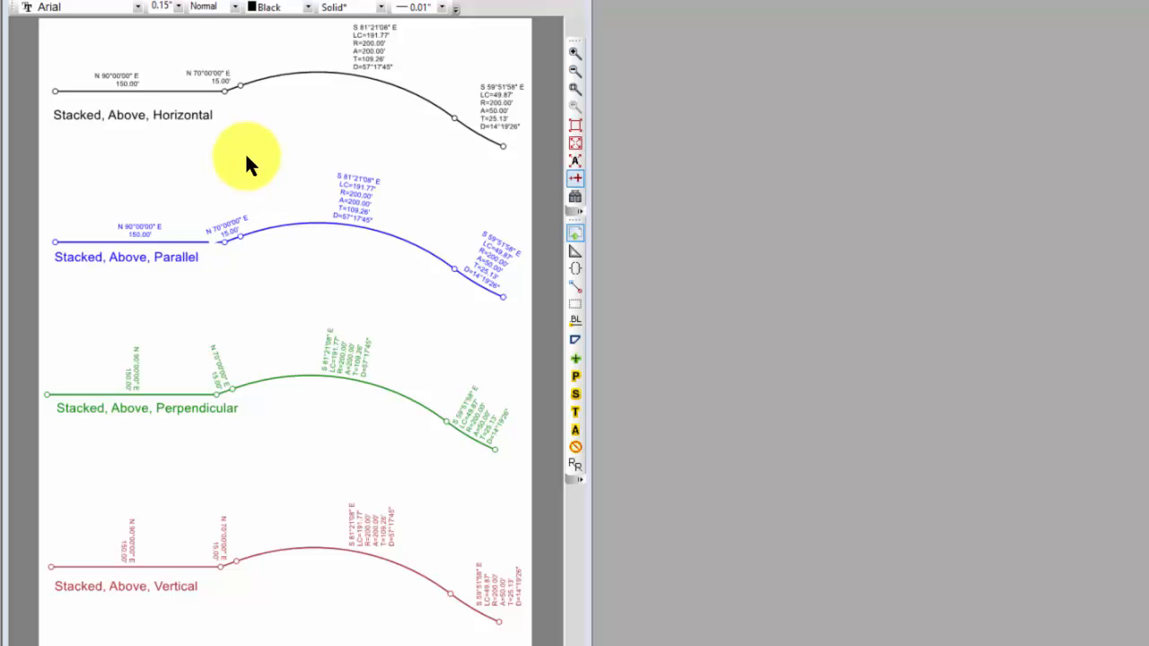
Open the black traverse's drawing settings and check the orientation options for its stacked line labels
double_click(363, 47)
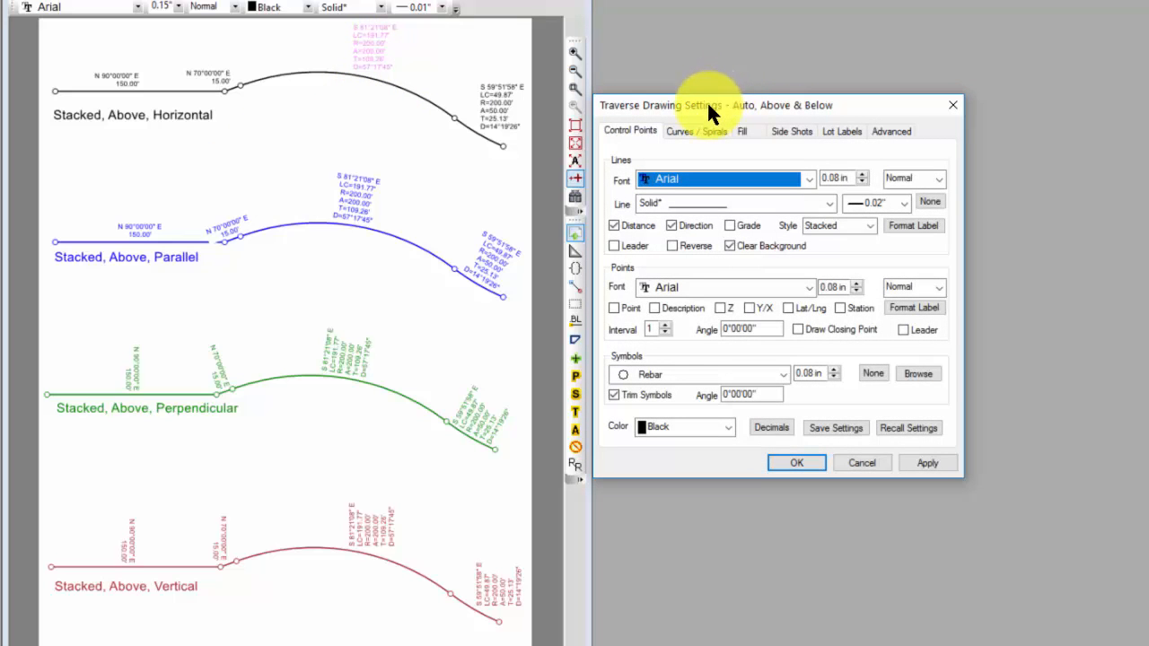
left_click(902, 227)
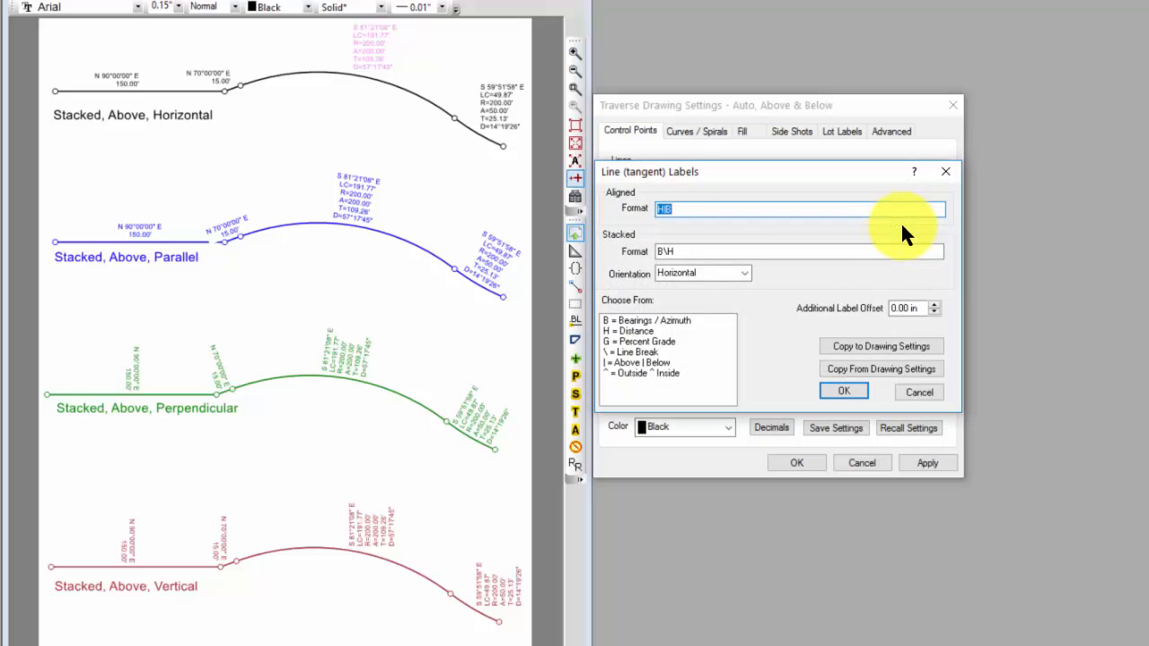
left_click(744, 274)
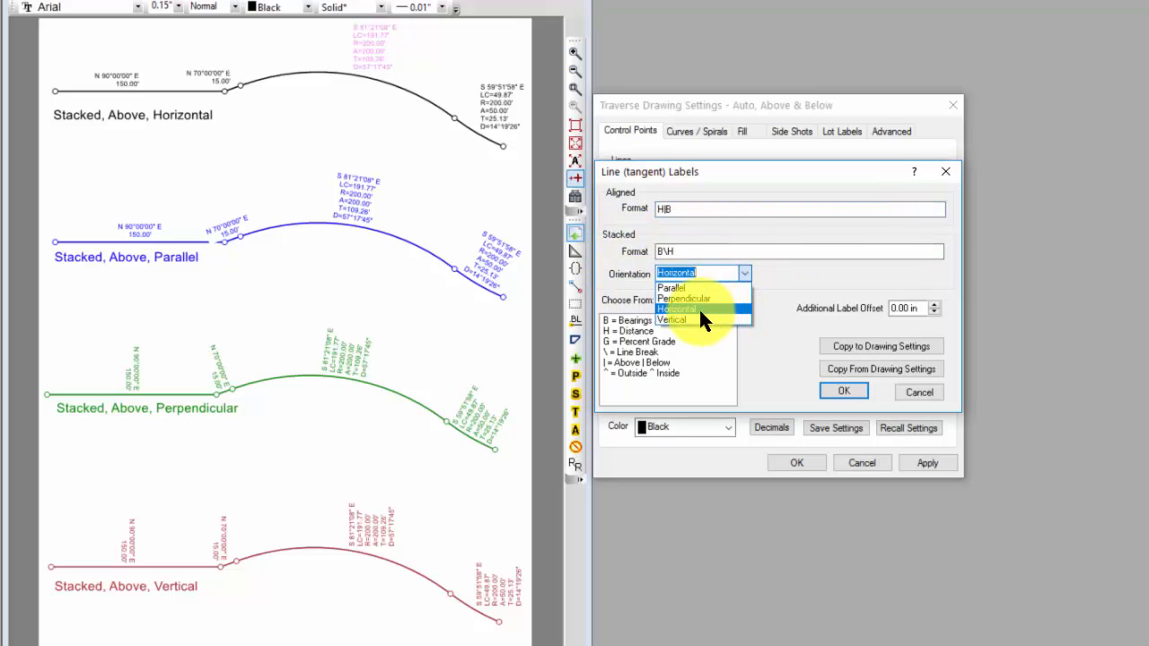
left_click(779, 275)
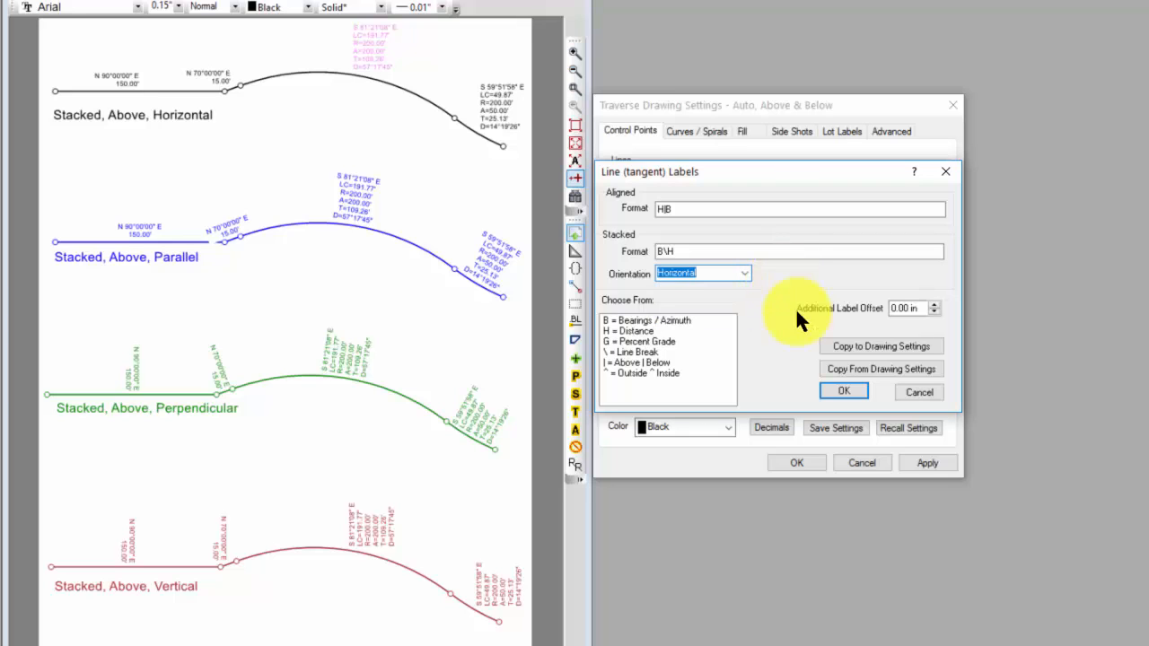
left_click(844, 386)
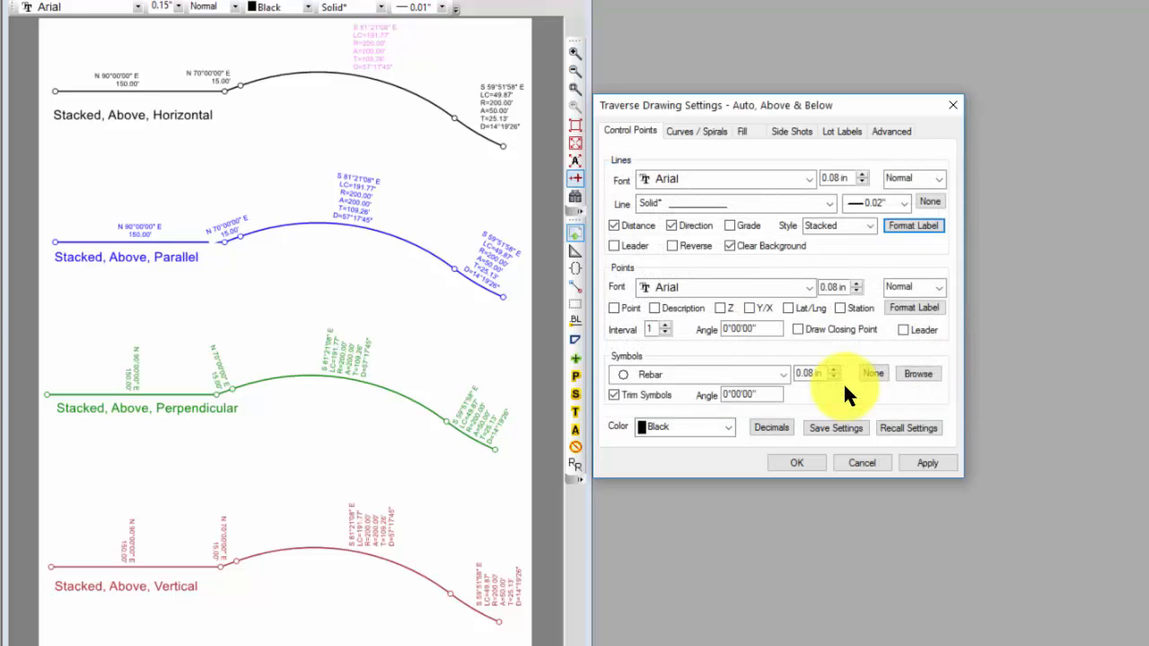
Set the stacked curve and spiral labels of the black traverse to Horizontal orientation
left_click(682, 131)
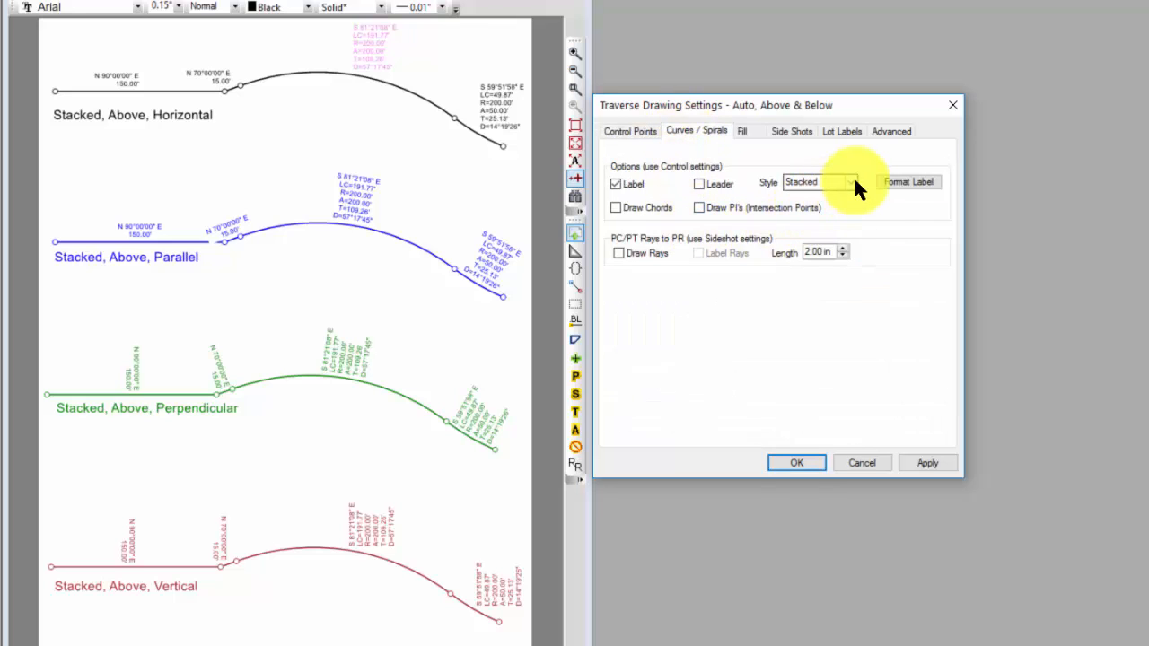
left_click(906, 183)
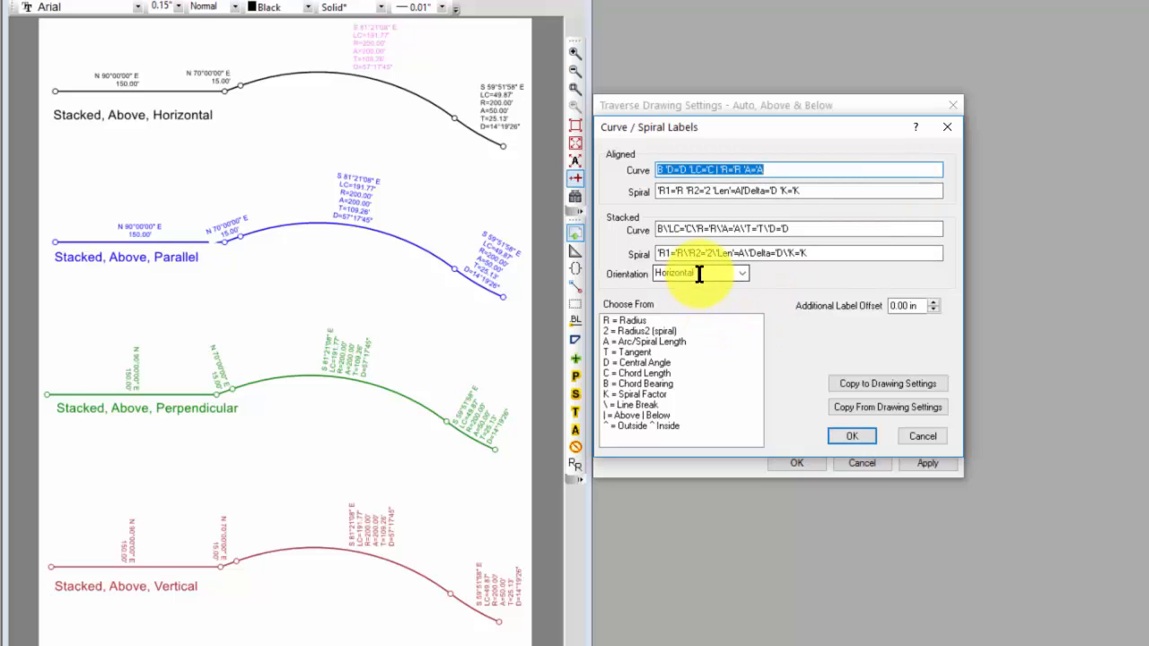
left_click(742, 273)
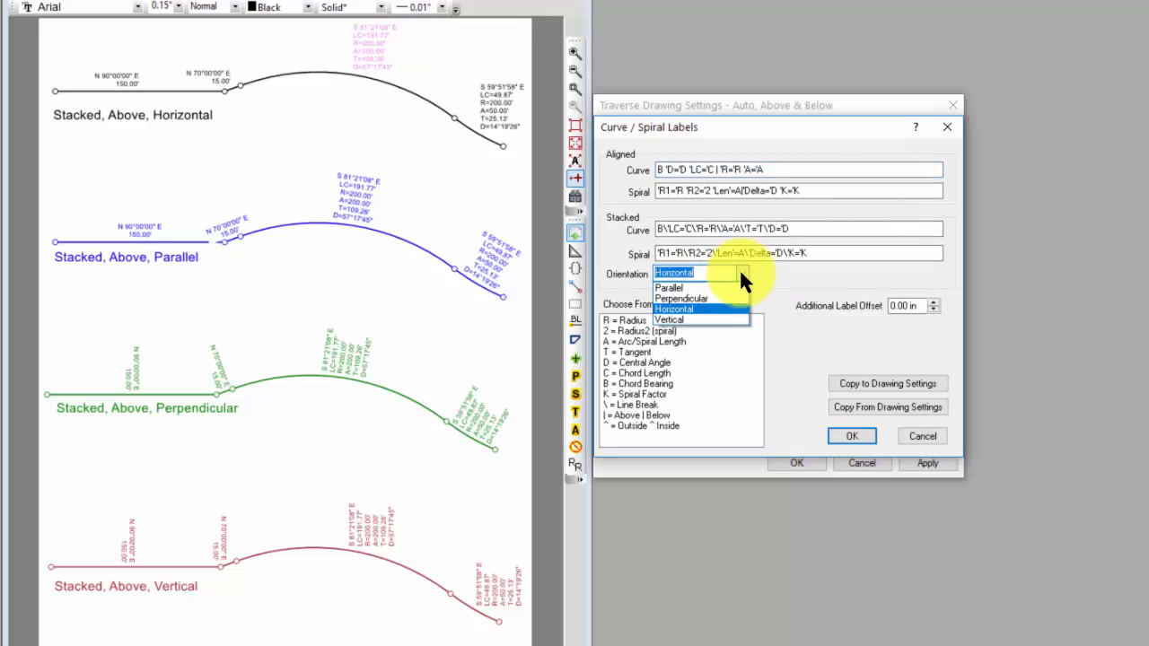
left_click(701, 307)
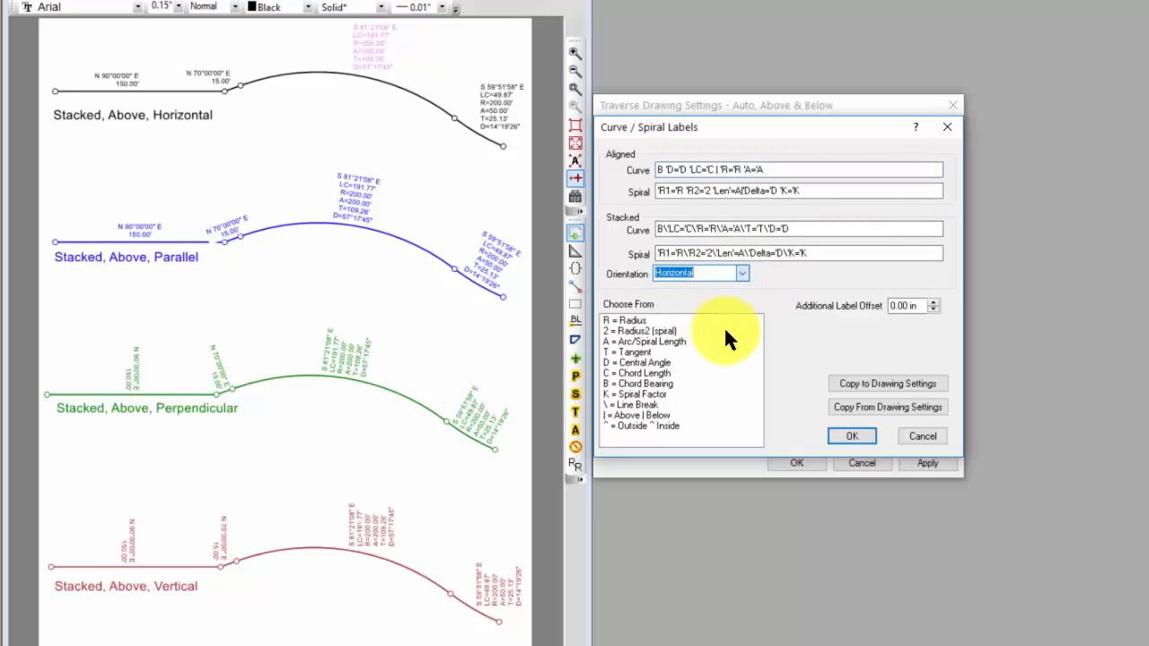
left_click(850, 436)
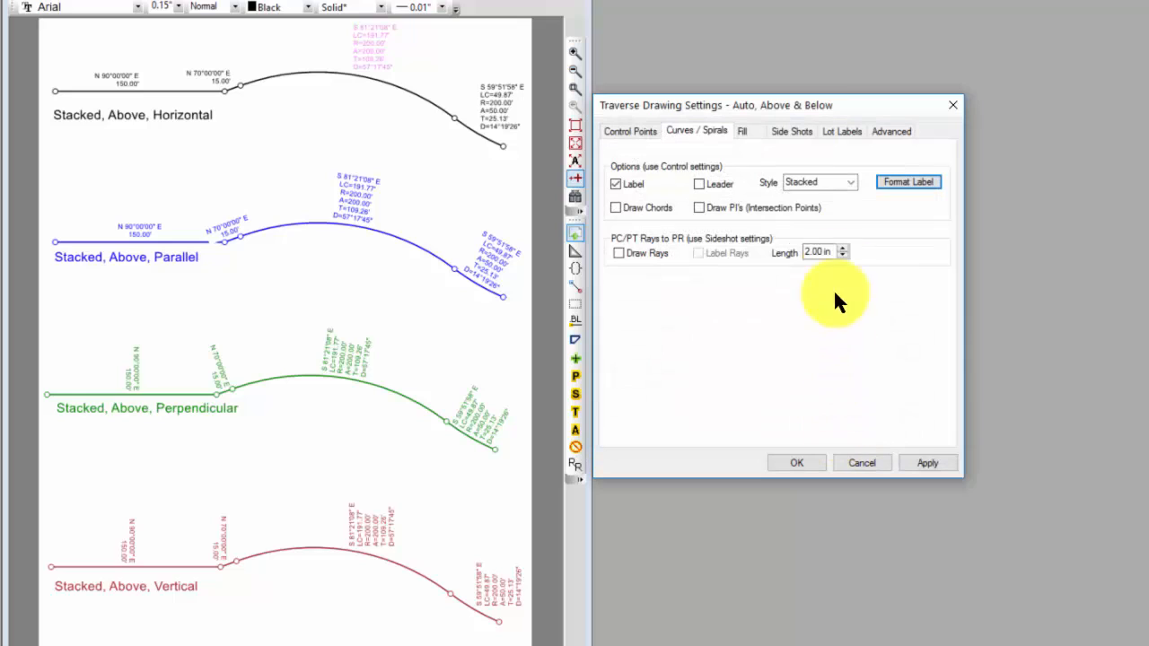
Try the Auto label style for the black traverse's curves and review the aligned and stacked label formats
left_click(848, 182)
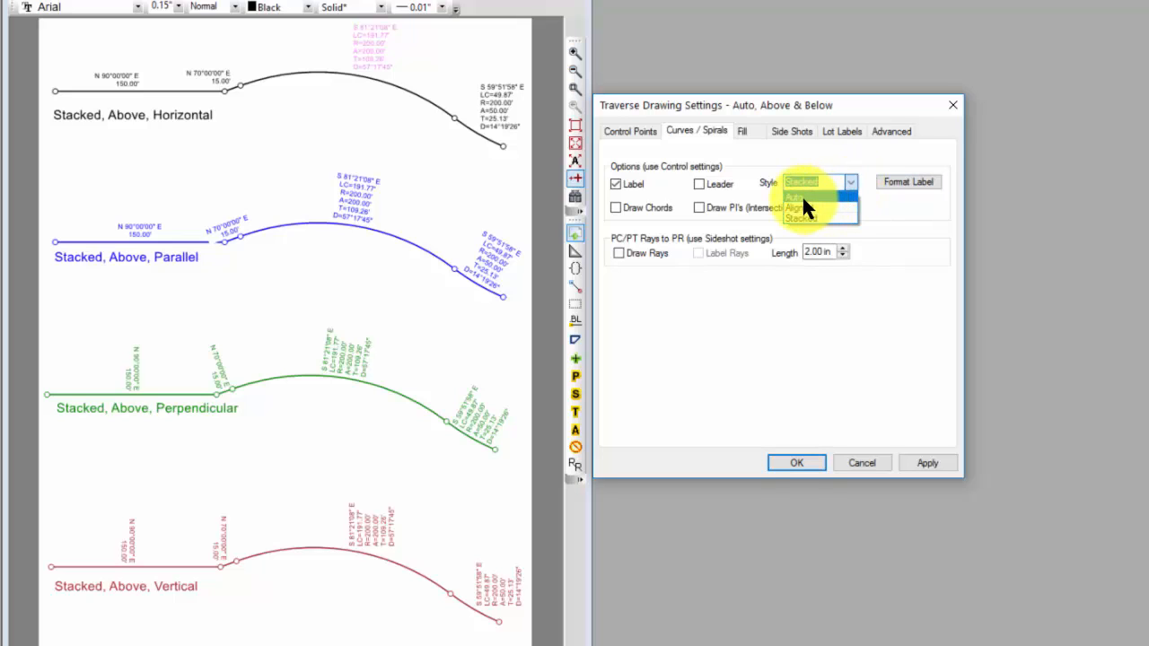
left_click(801, 196)
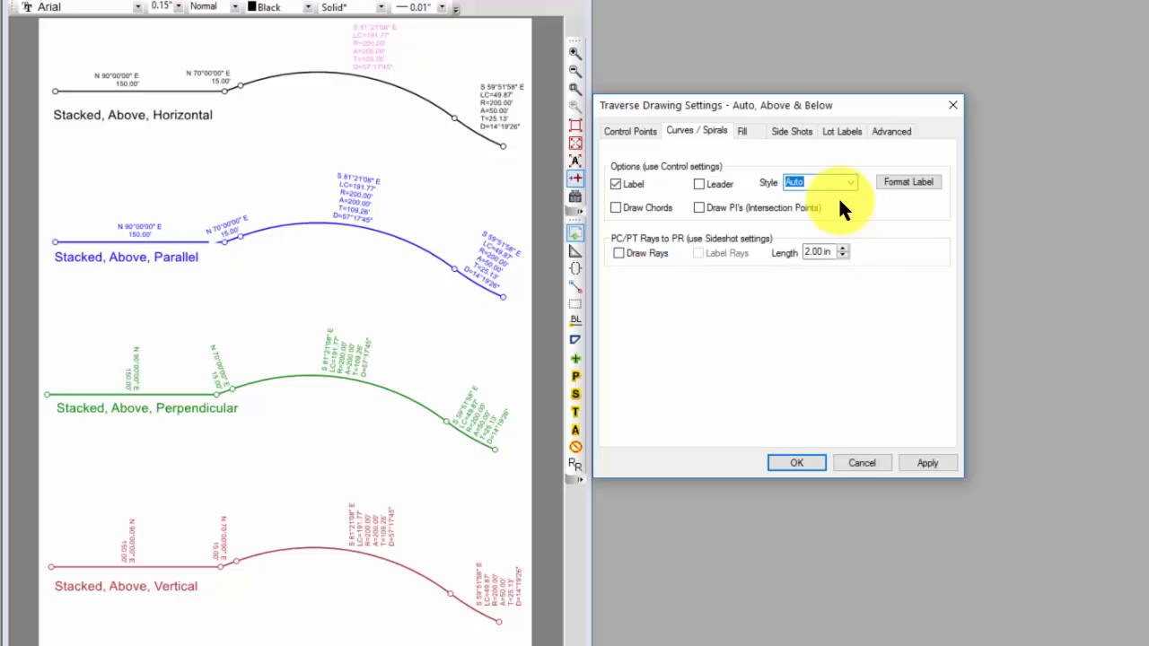
left_click(891, 183)
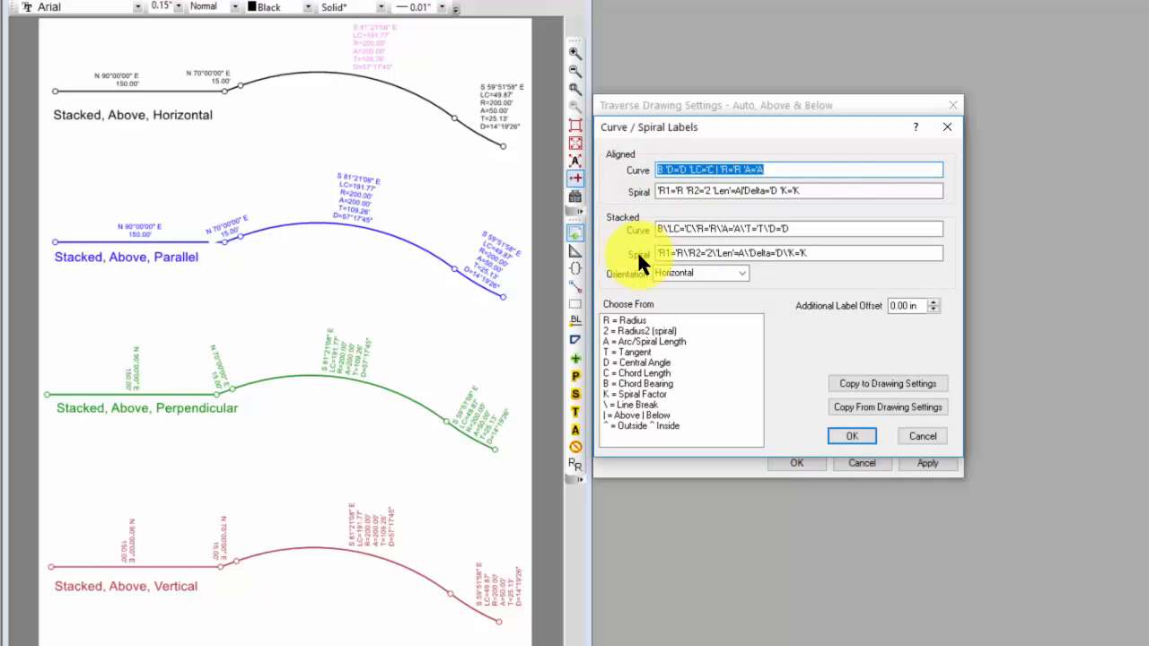
left_click(849, 436)
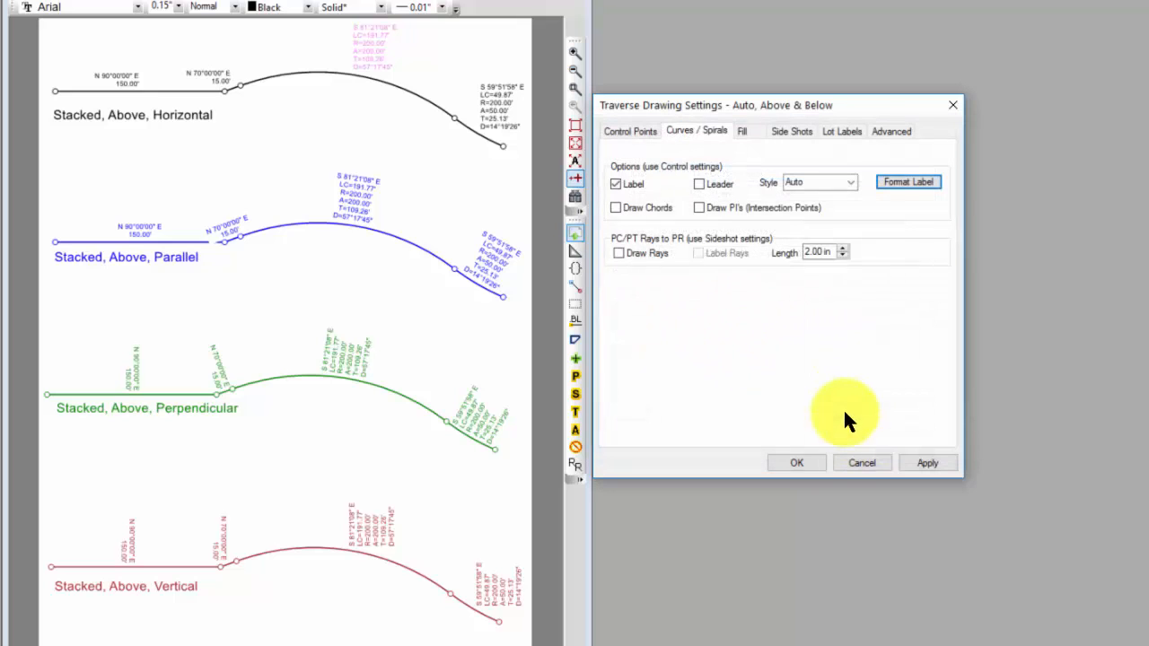
Set the curve label style to Stacked and accept the black traverse's drawing settings
left_click(829, 183)
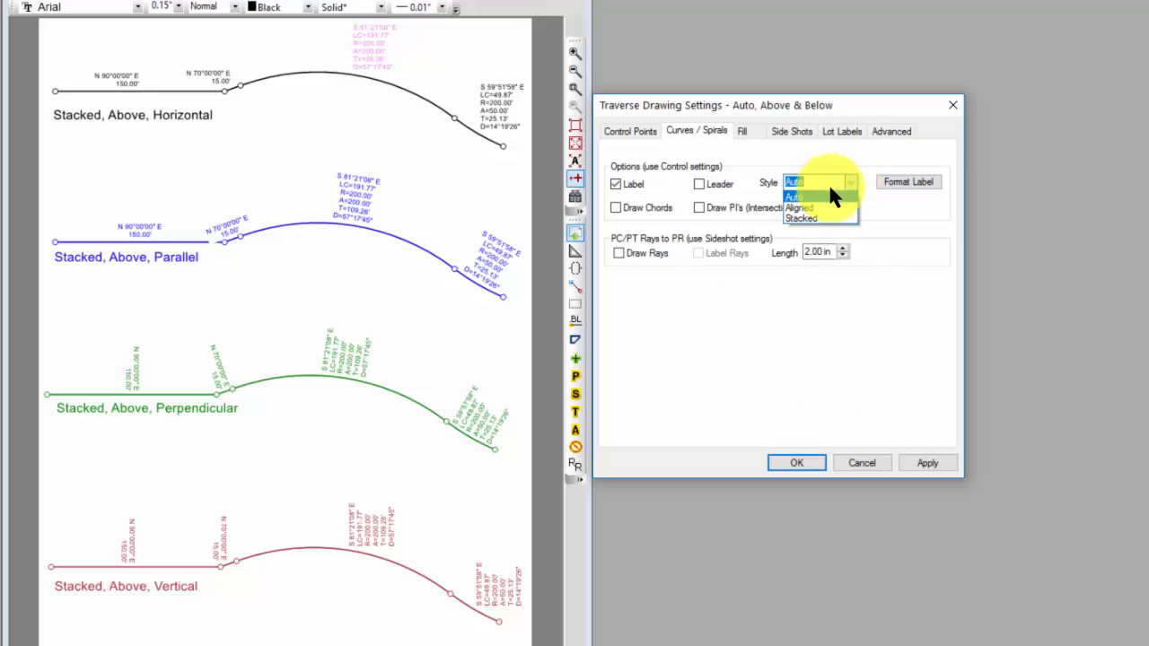
left_click(801, 219)
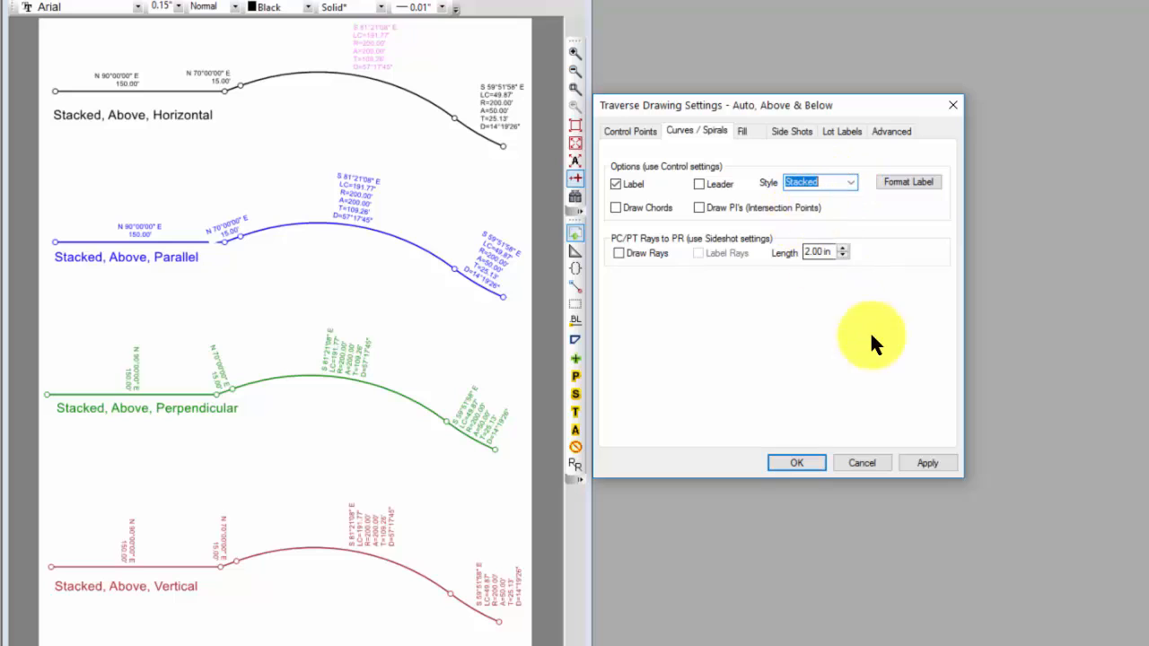
left_click(797, 463)
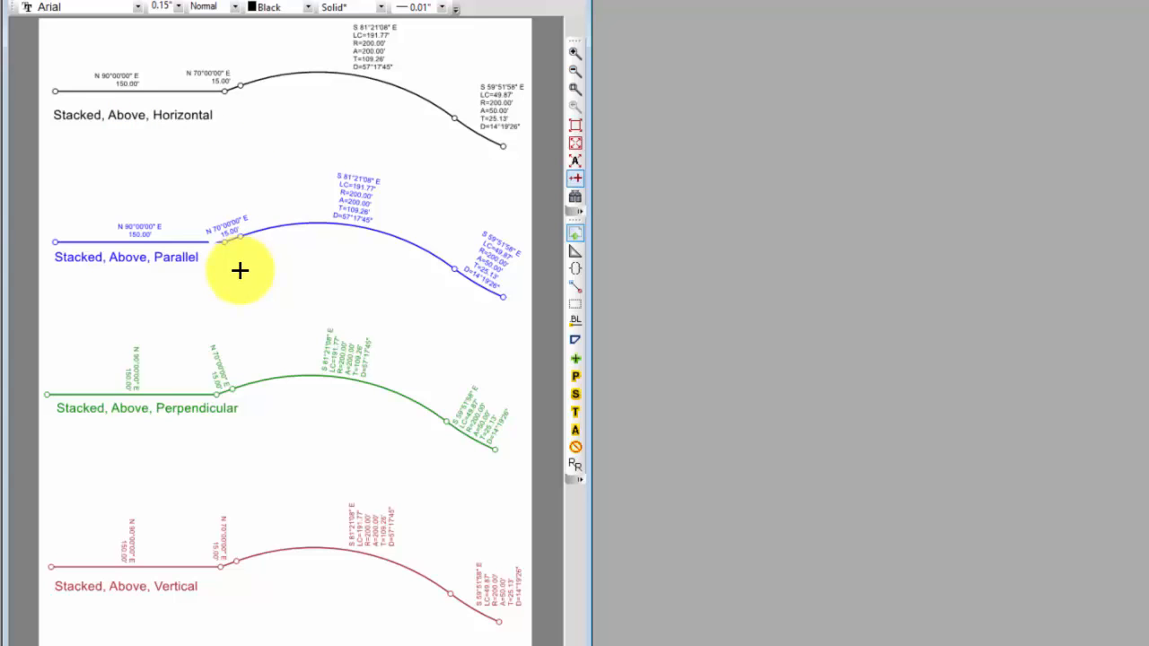
Set the stacked line labels of the blue traverse to Parallel orientation in its drawing settings
mouse_move(363, 214)
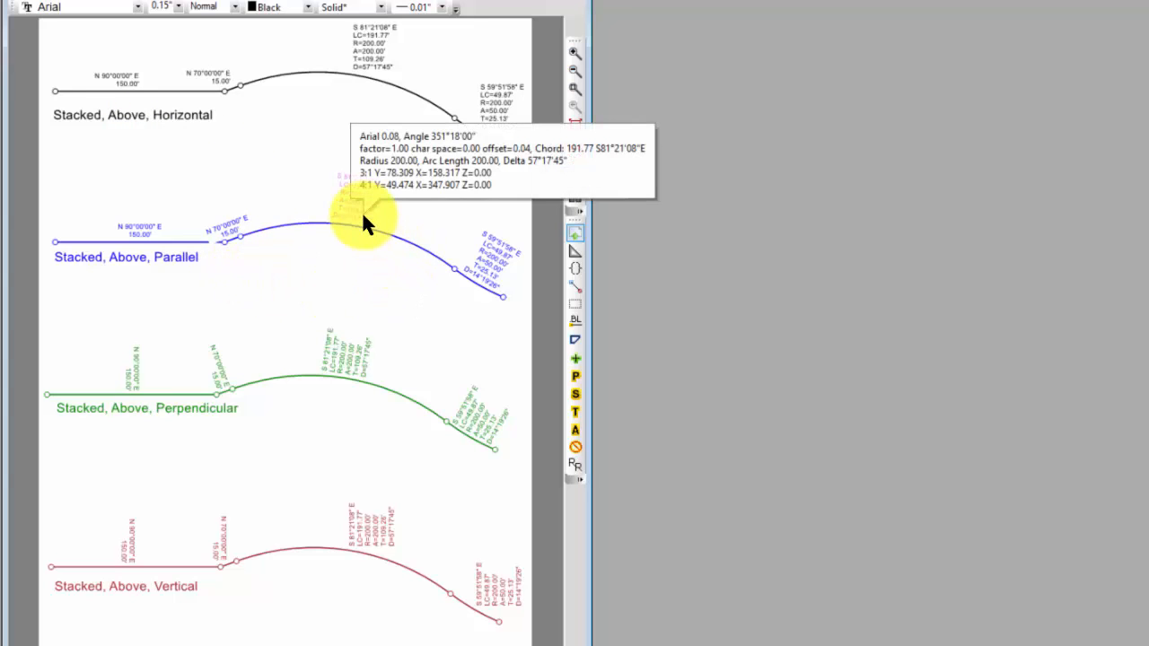
double_click(362, 214)
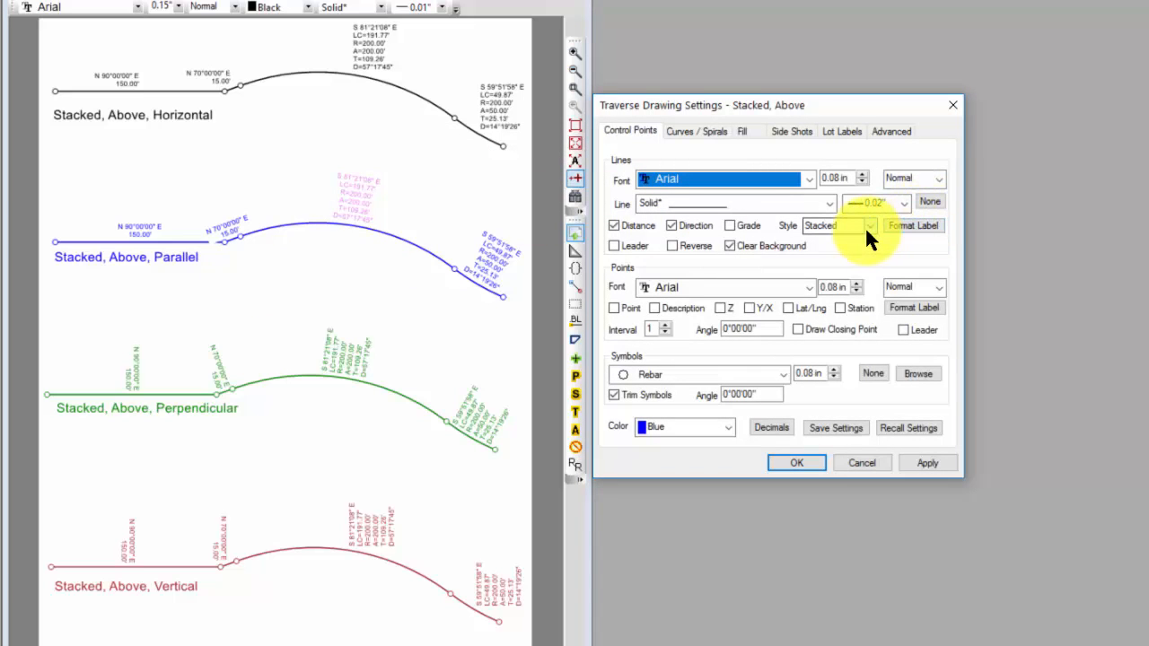
left_click(904, 225)
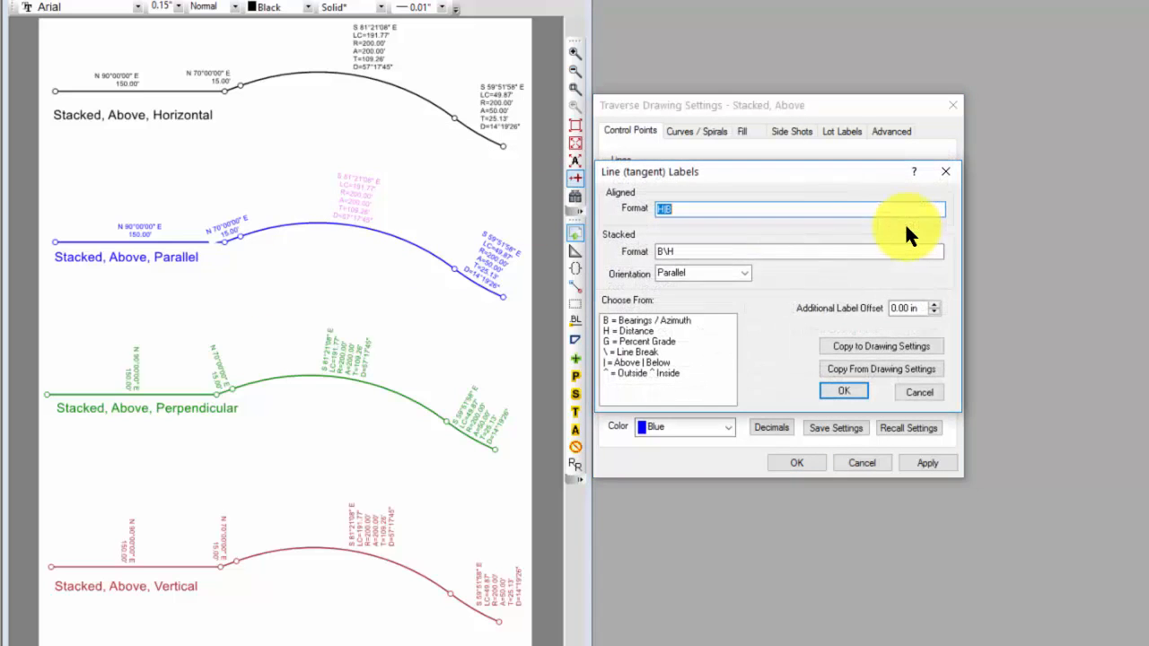
left_click(746, 273)
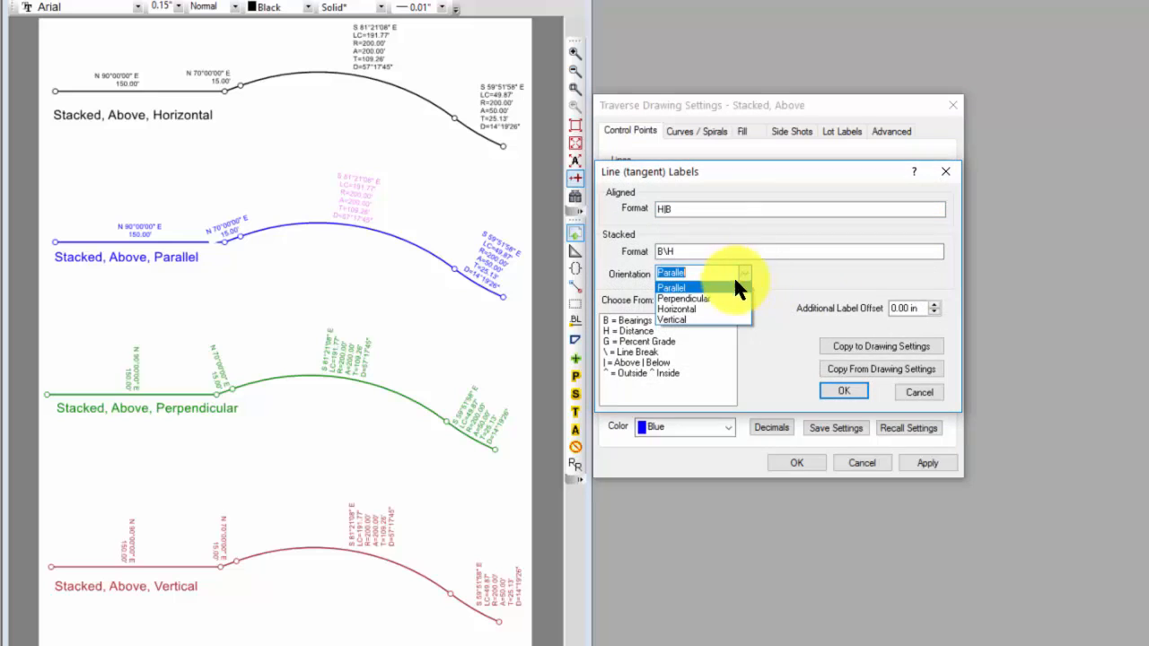
left_click(706, 284)
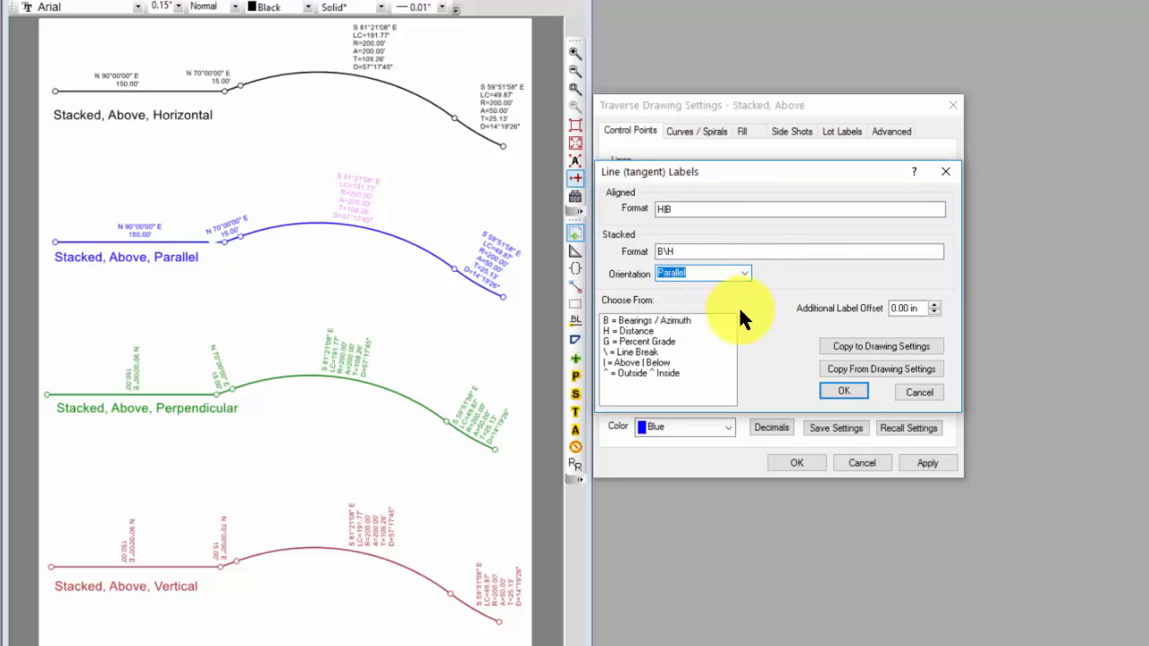
left_click(854, 390)
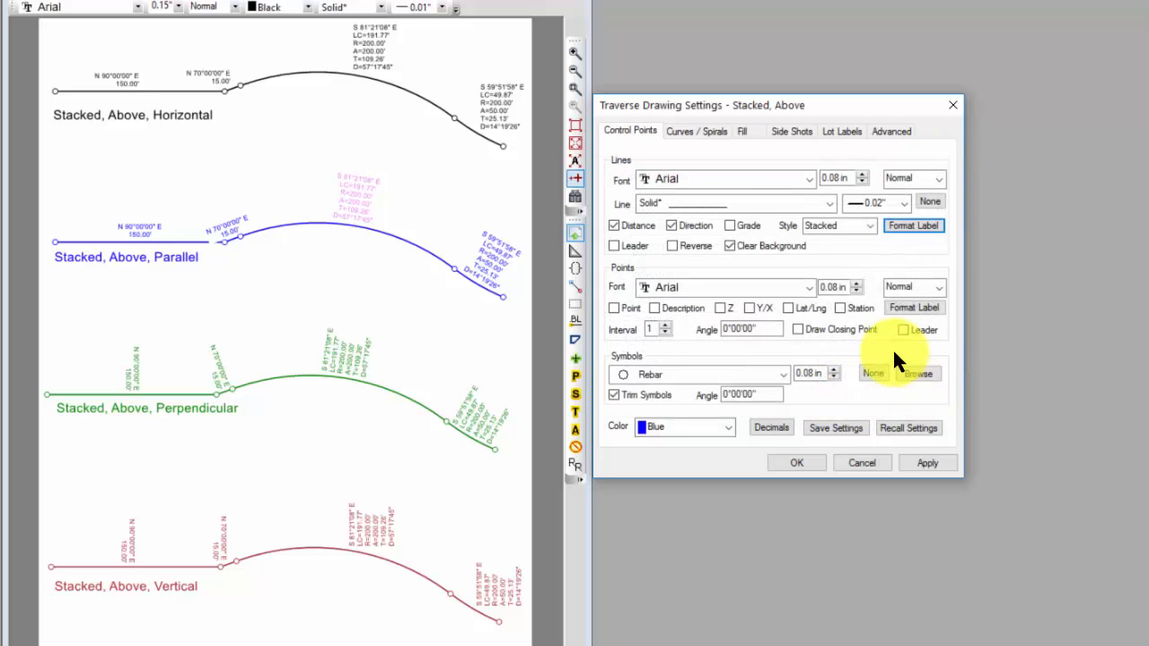
Check the stacked label orientation for the blue traverse's curves and spirals
left_click(699, 127)
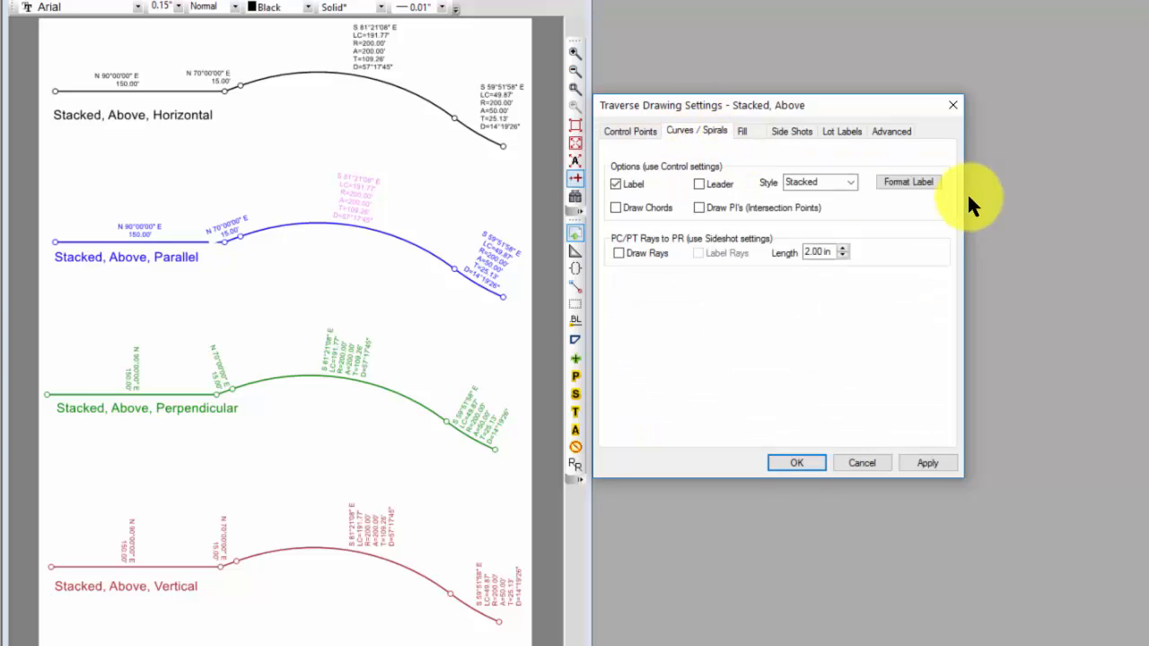
left_click(920, 182)
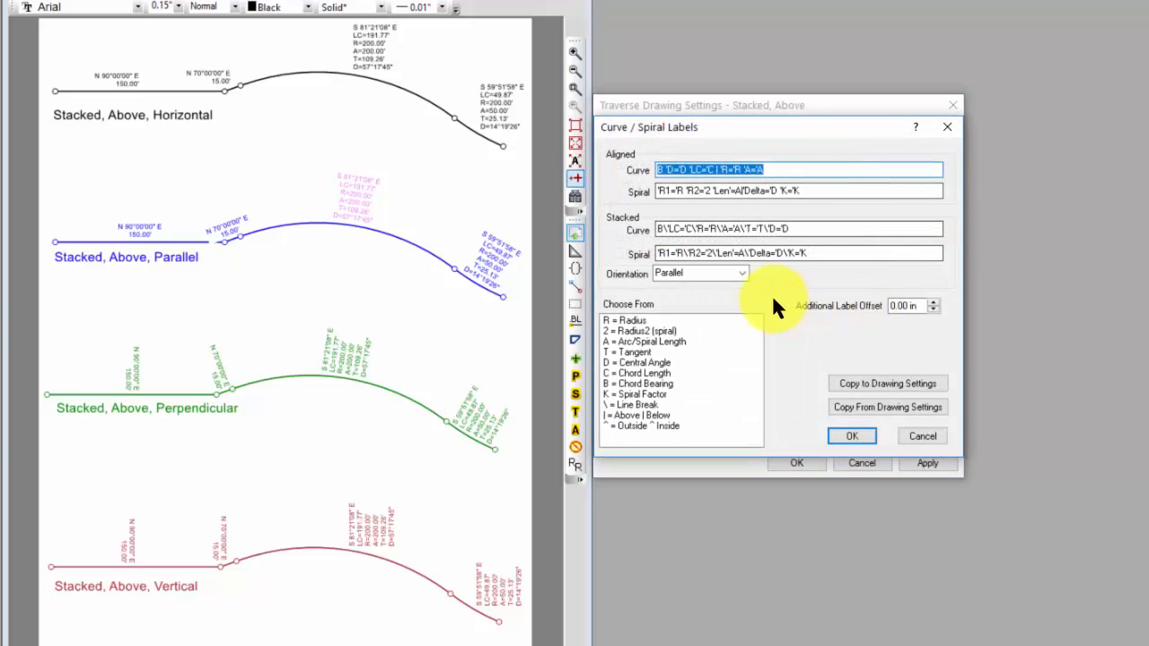
left_click(857, 436)
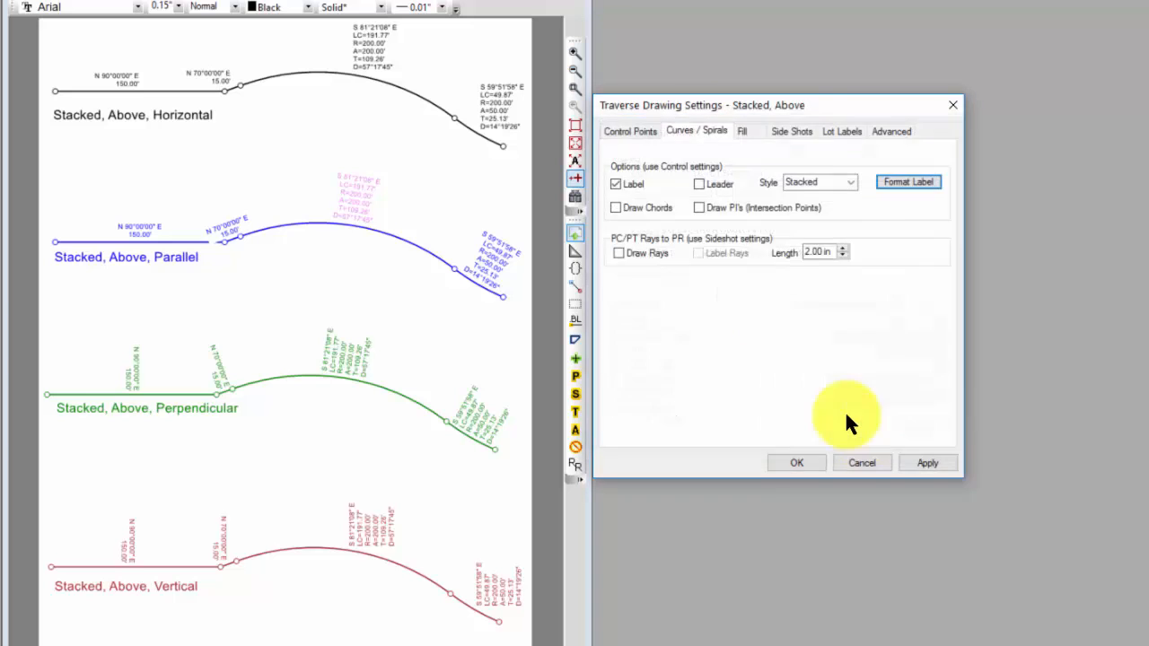
Look through the existing names for saving drawing settings without saving, and accept the blue traverse's settings
left_click(642, 133)
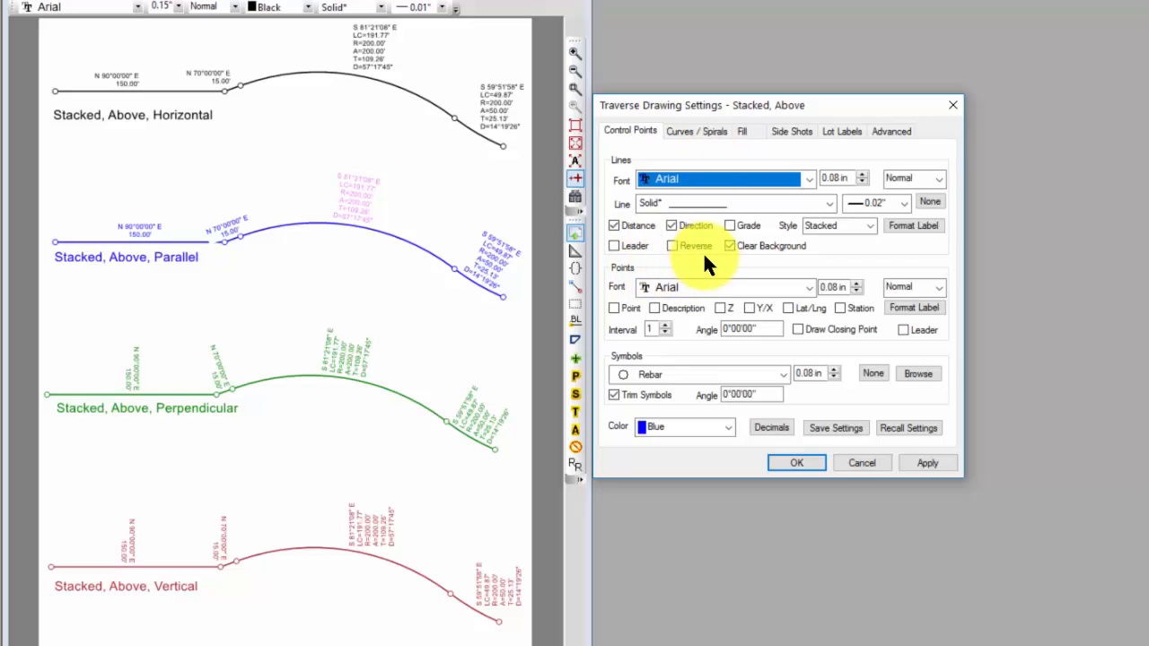
left_click(846, 428)
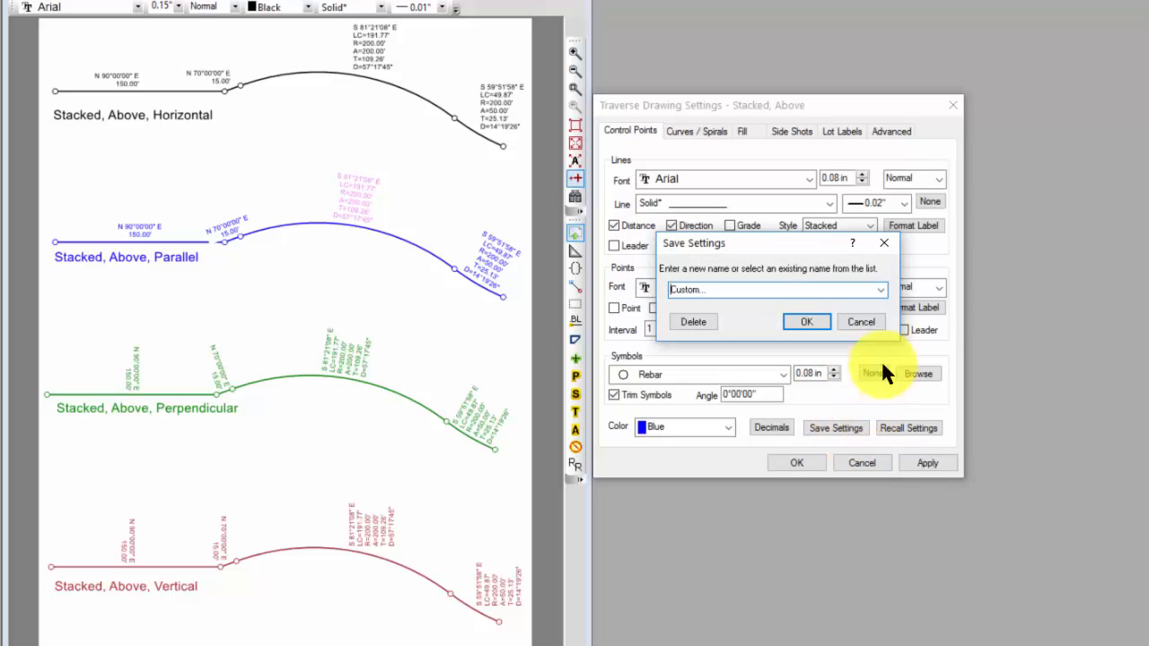
left_click(880, 287)
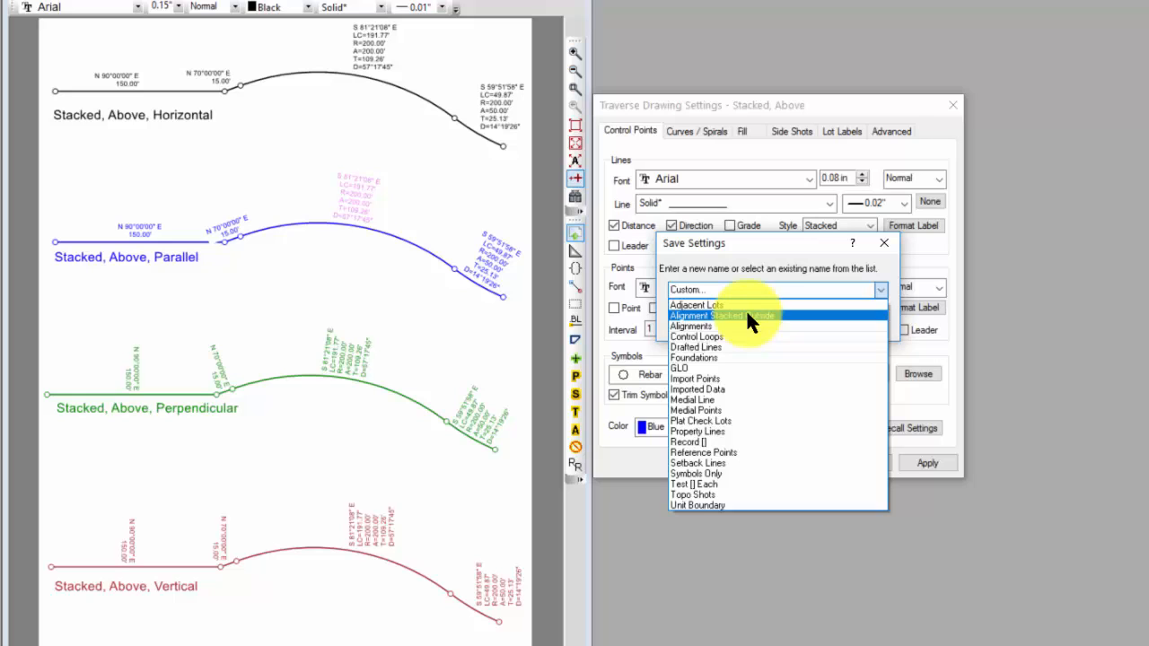
left_click(770, 234)
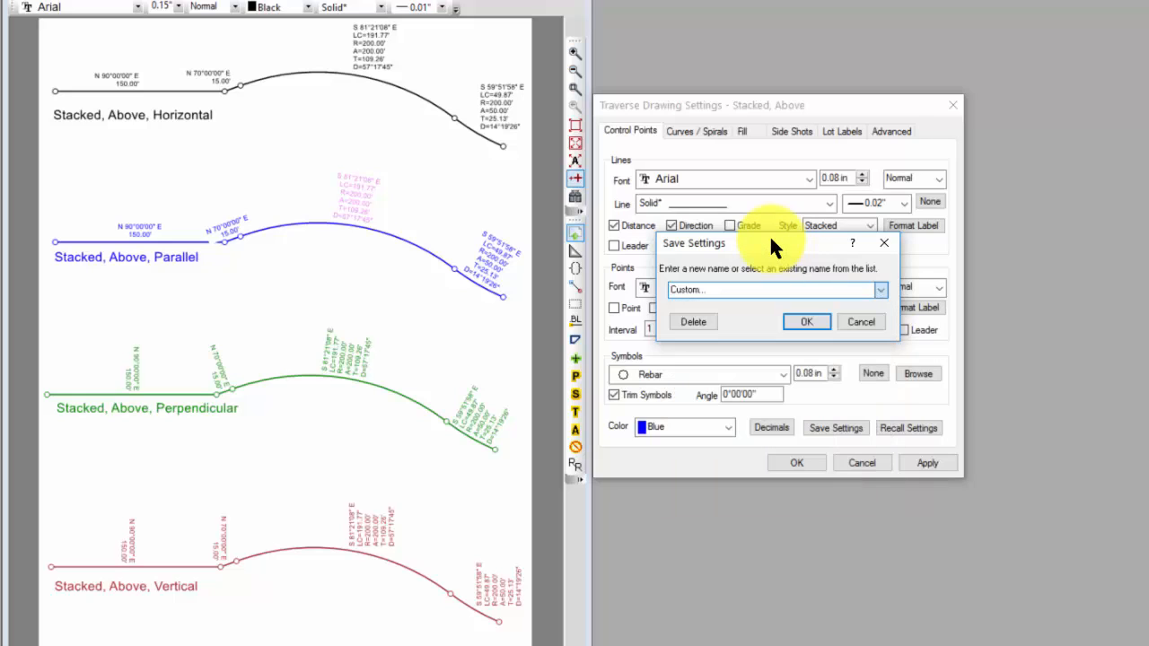
left_click(883, 244)
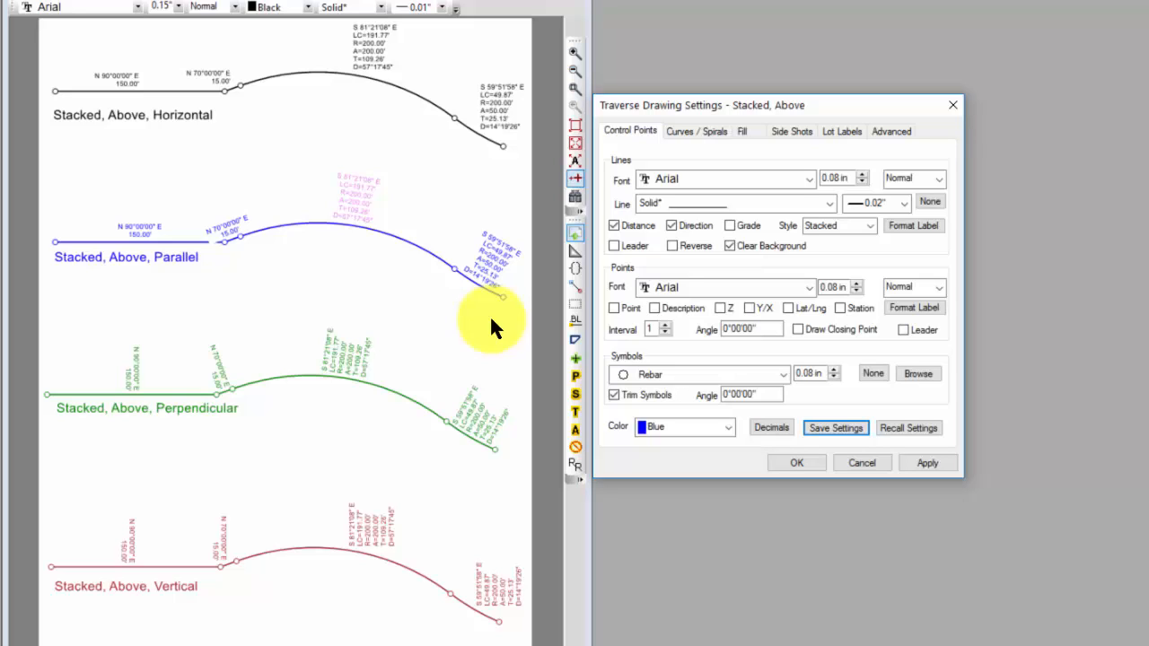
left_click(792, 463)
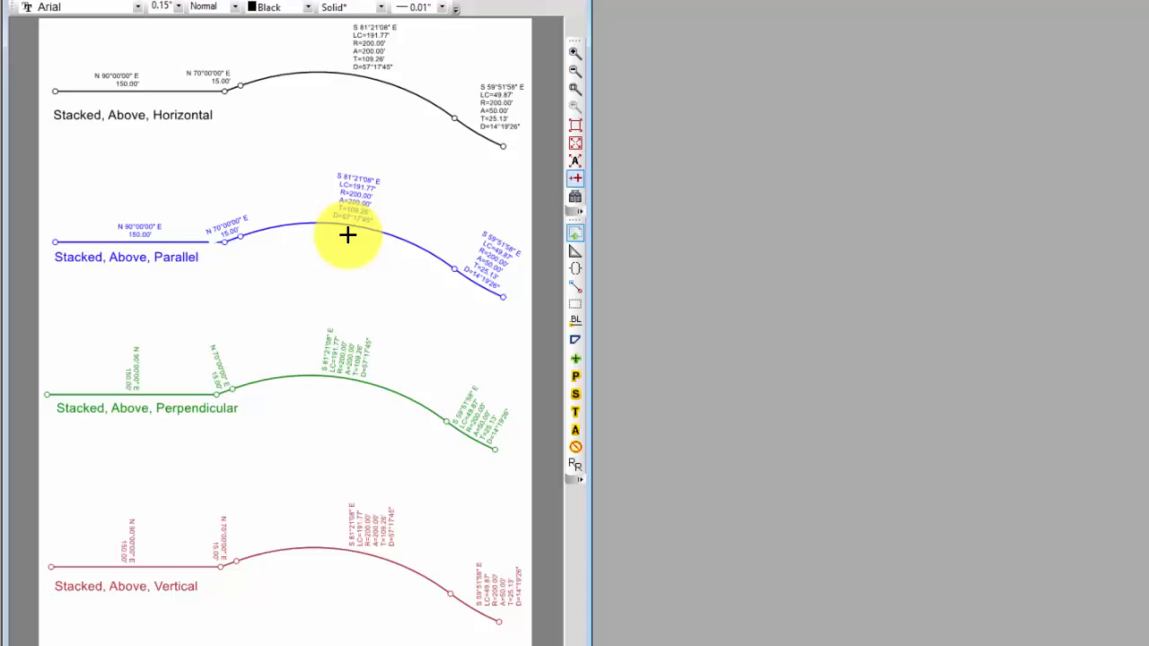
Set the stacked line labels of the green traverse to Perpendicular orientation in its drawing settings
mouse_move(349, 208)
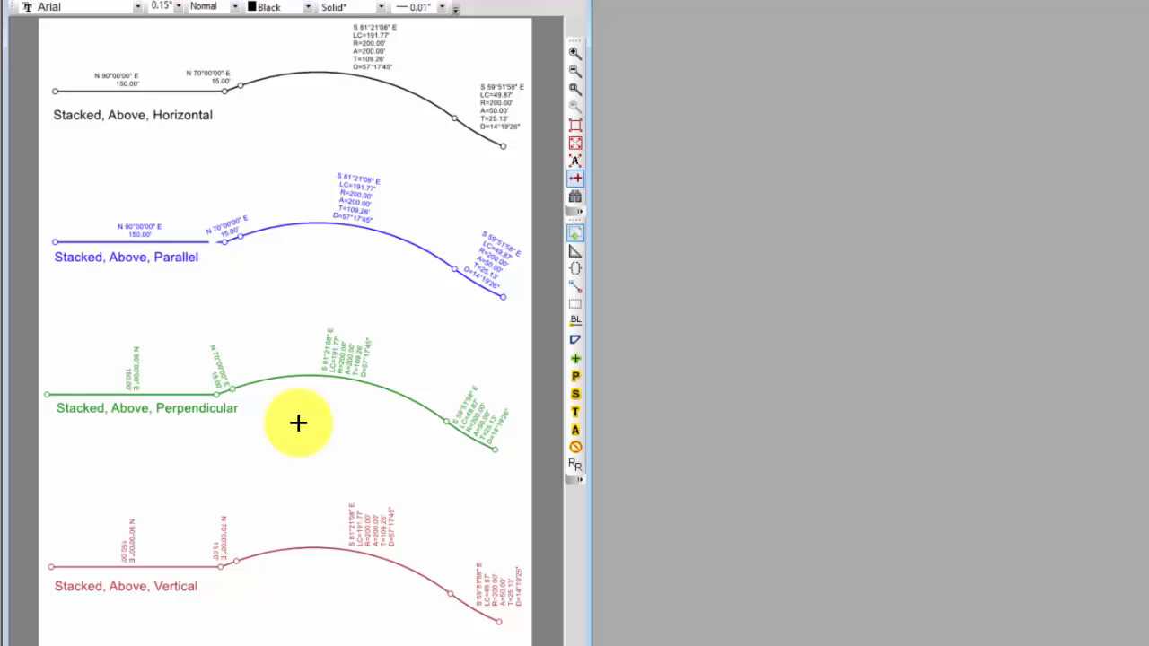
mouse_move(348, 377)
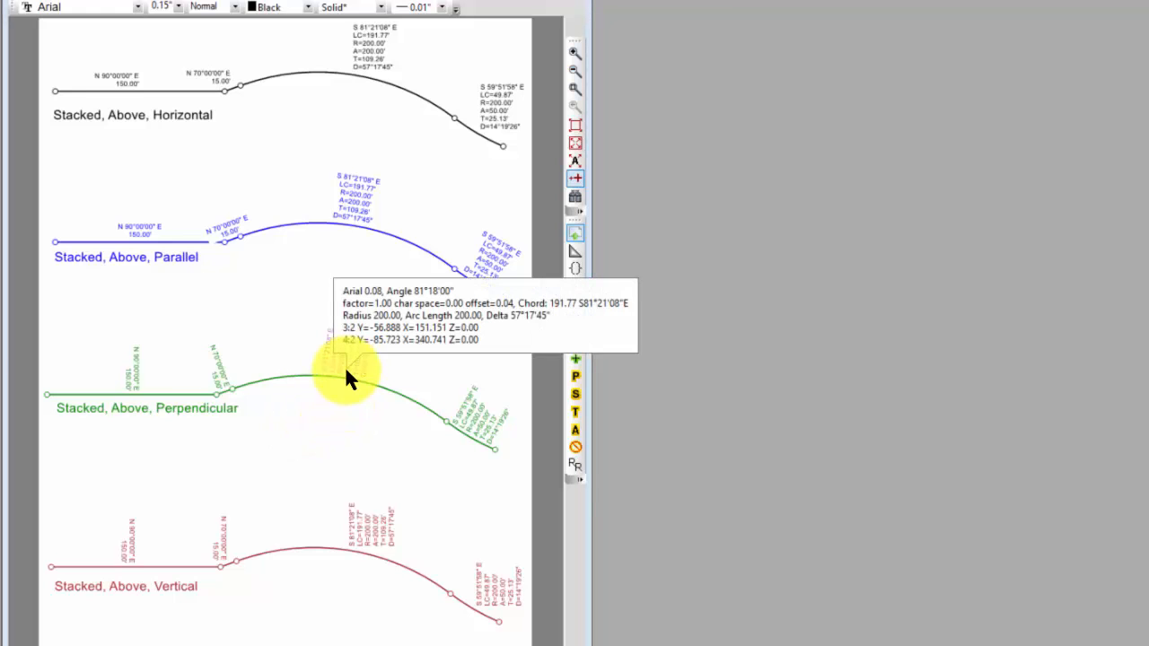
double_click(348, 377)
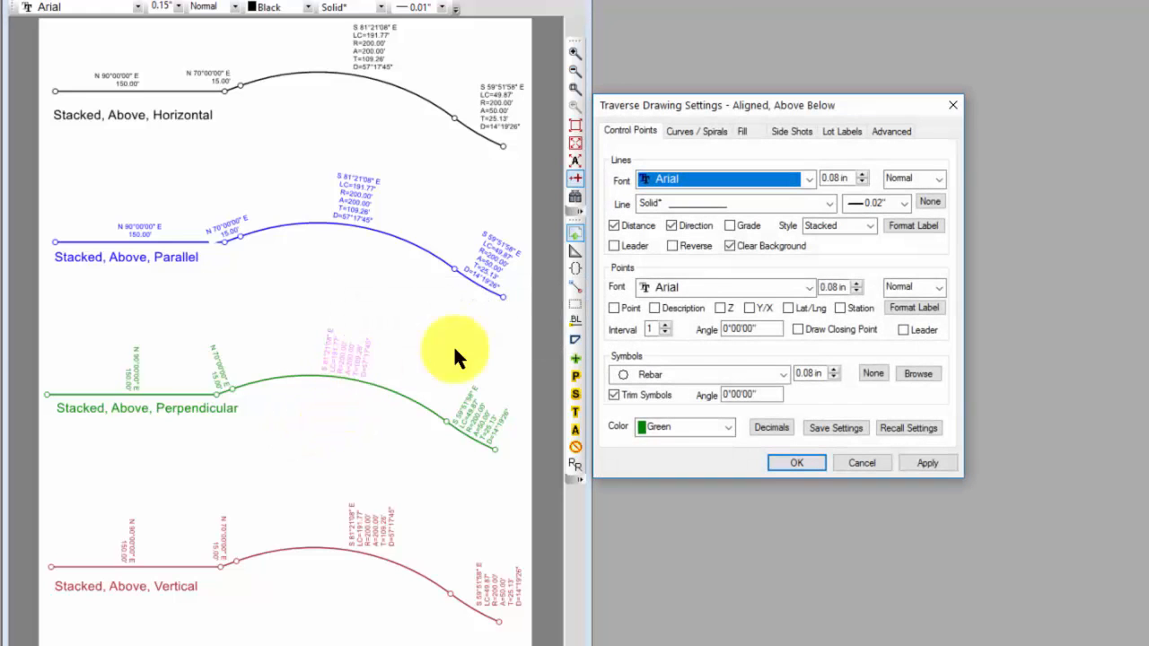
left_click(910, 226)
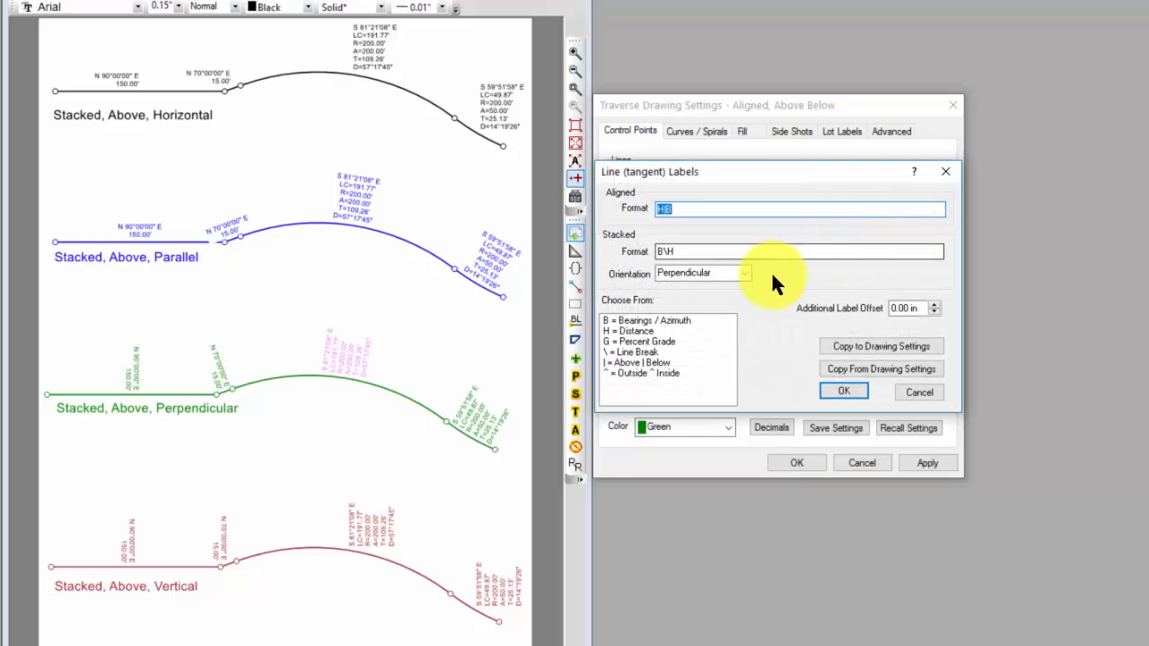
left_click(741, 274)
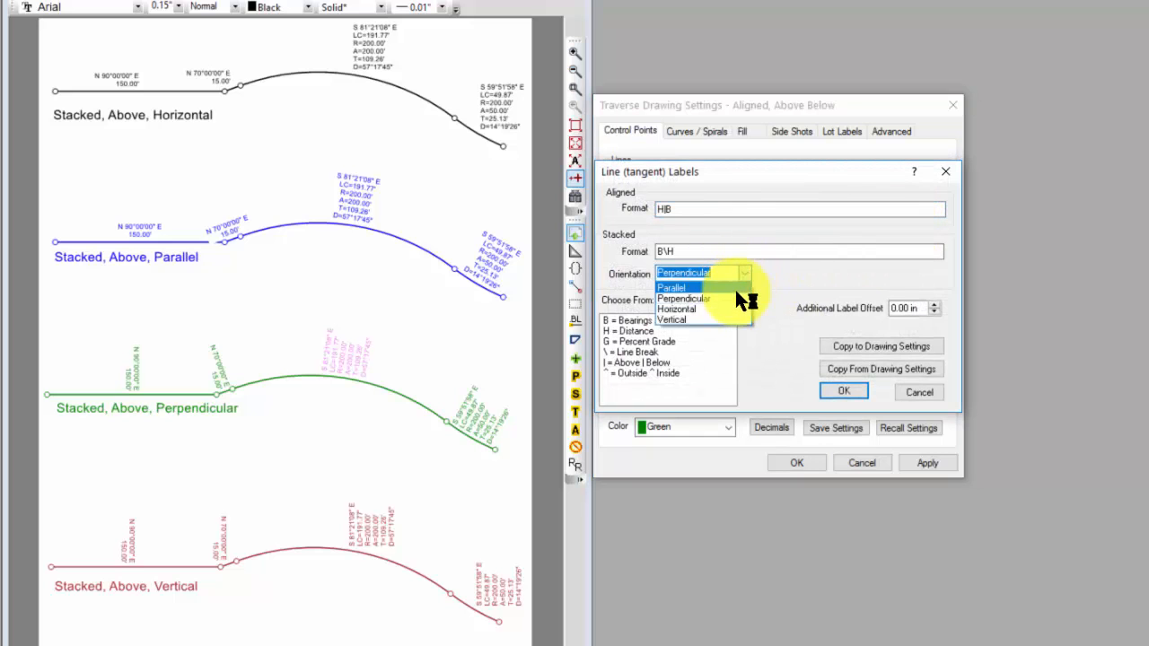
left_click(733, 297)
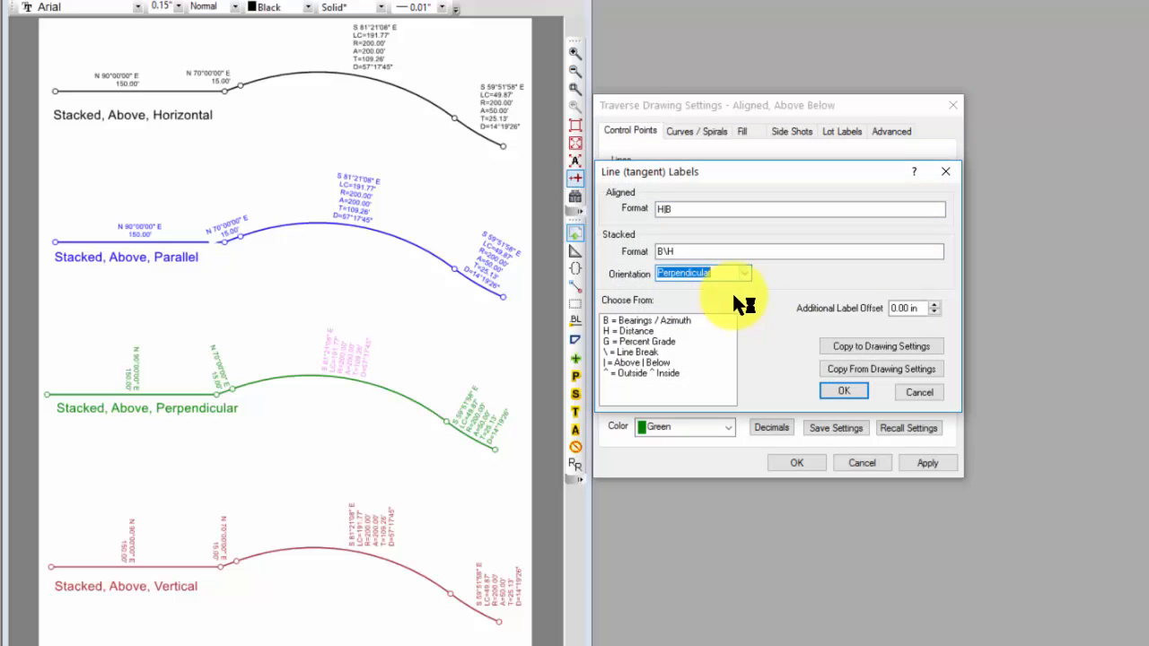
left_click(834, 388)
Check the stacked label orientation for the green traverse's curves and spirals, and accept its drawing settings
left_click(716, 132)
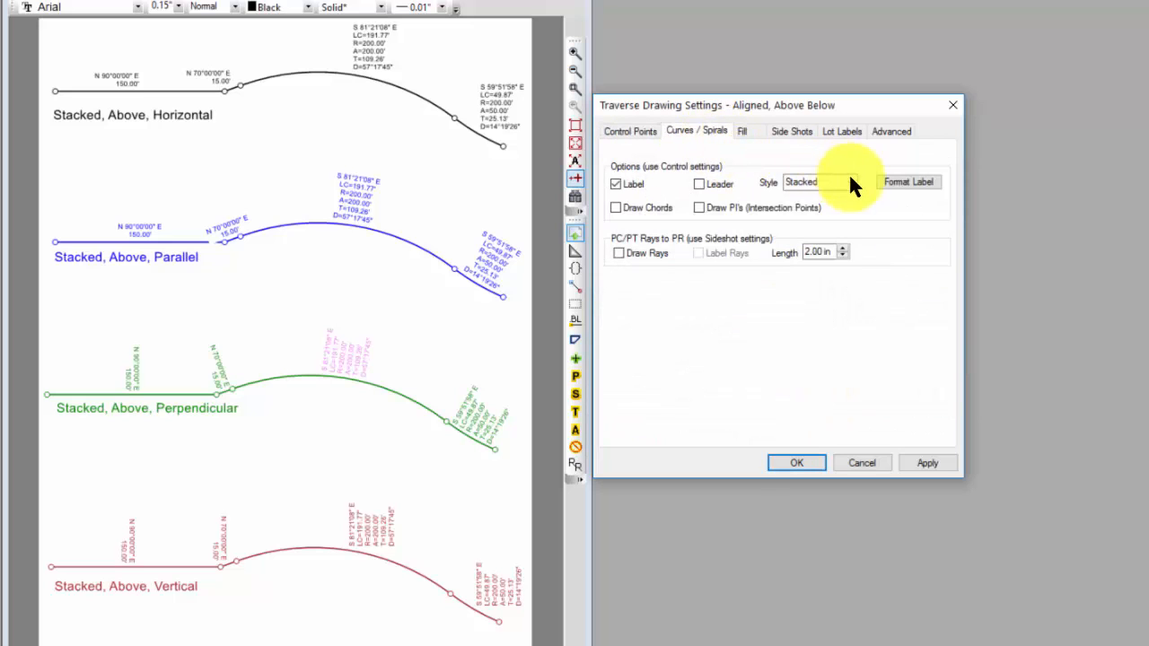
left_click(893, 184)
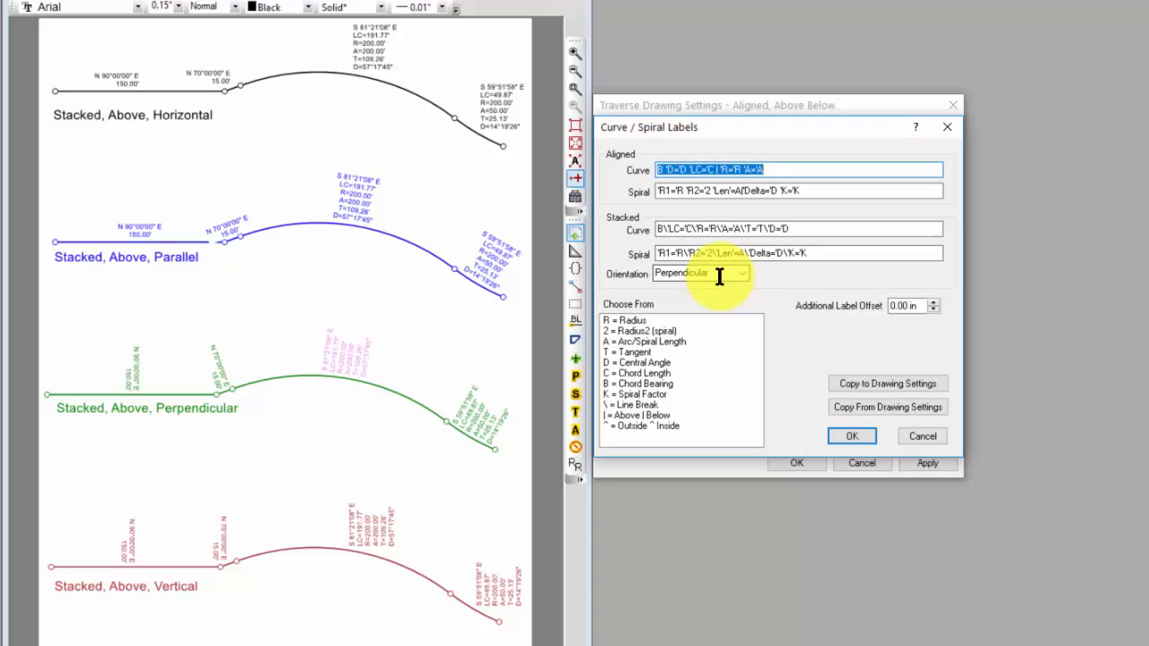
left_click(846, 433)
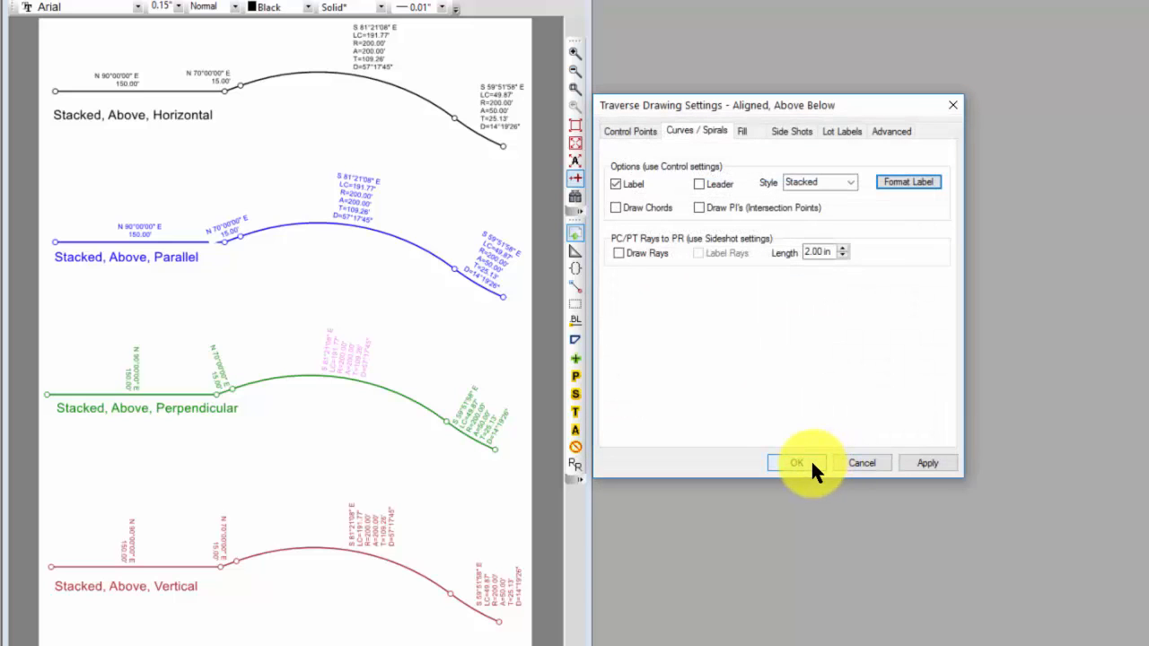
left_click(810, 461)
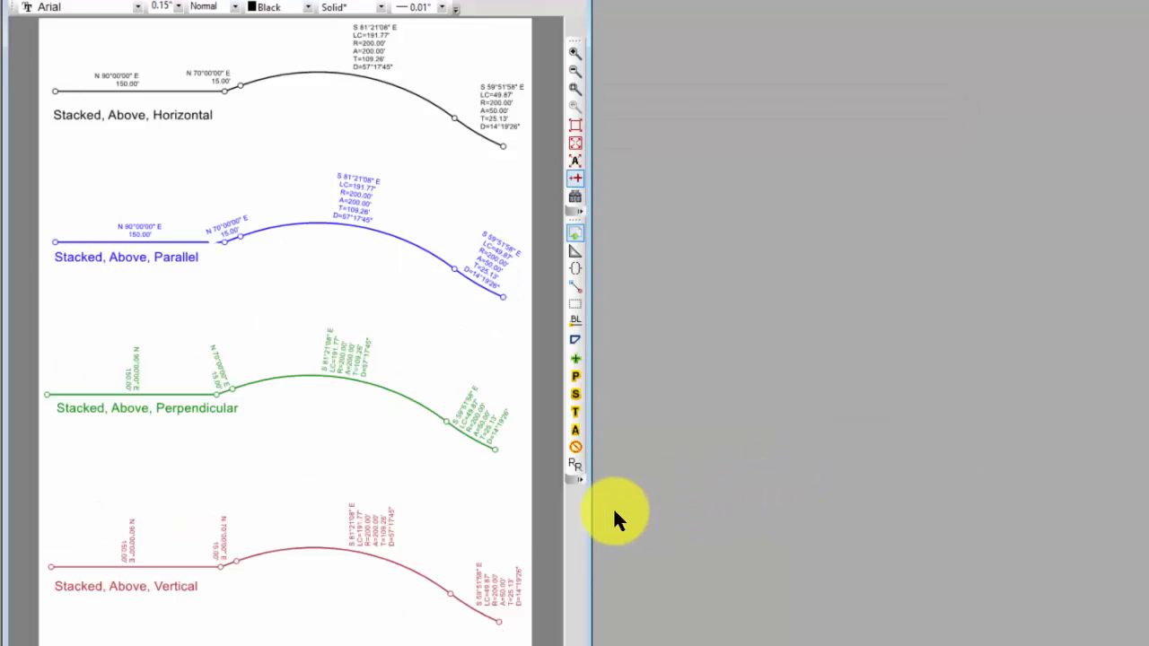
Check the stacked line label orientation in the brown traverse's drawing settings and accept them
mouse_move(378, 535)
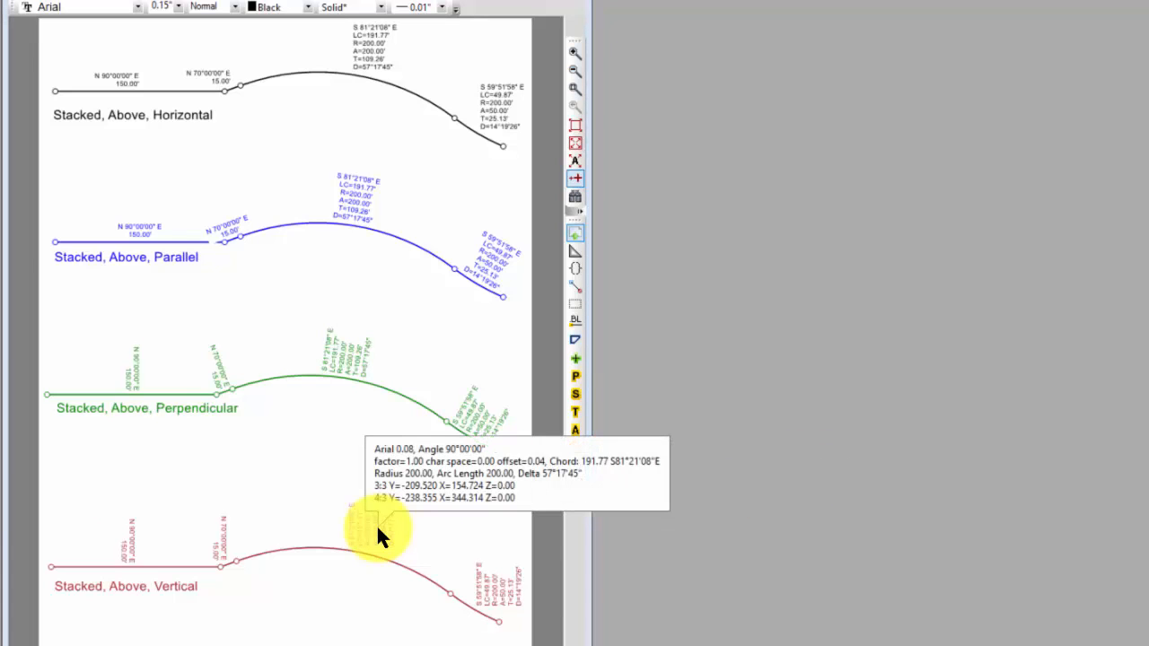
double_click(378, 533)
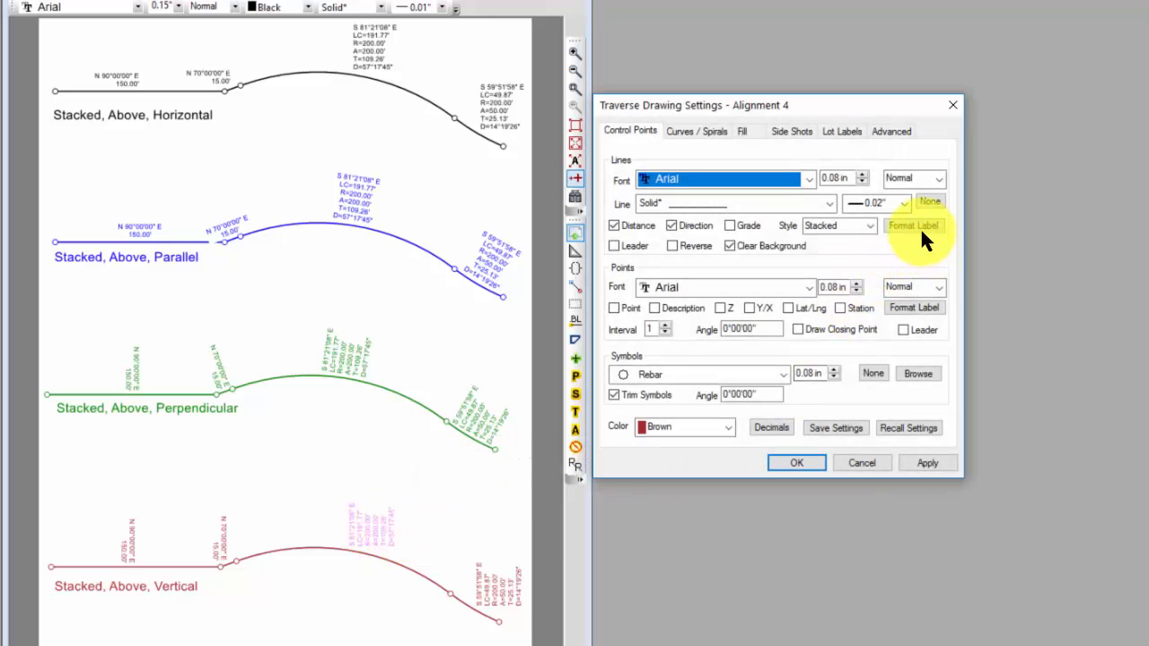
left_click(922, 226)
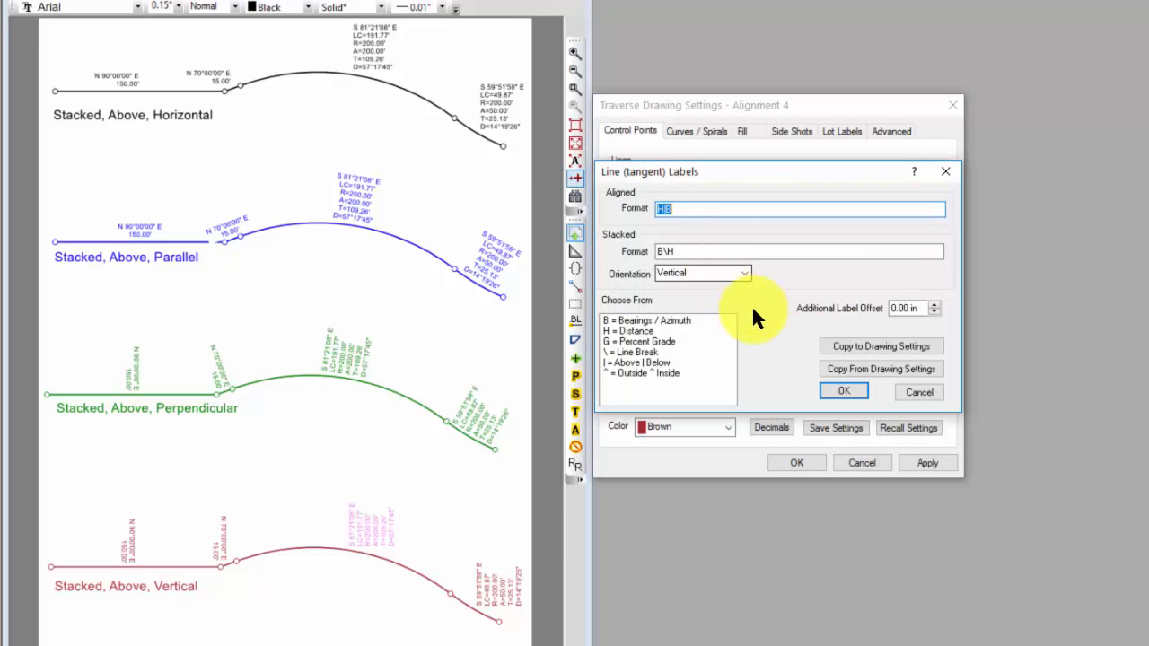
left_click(848, 392)
left_click(801, 463)
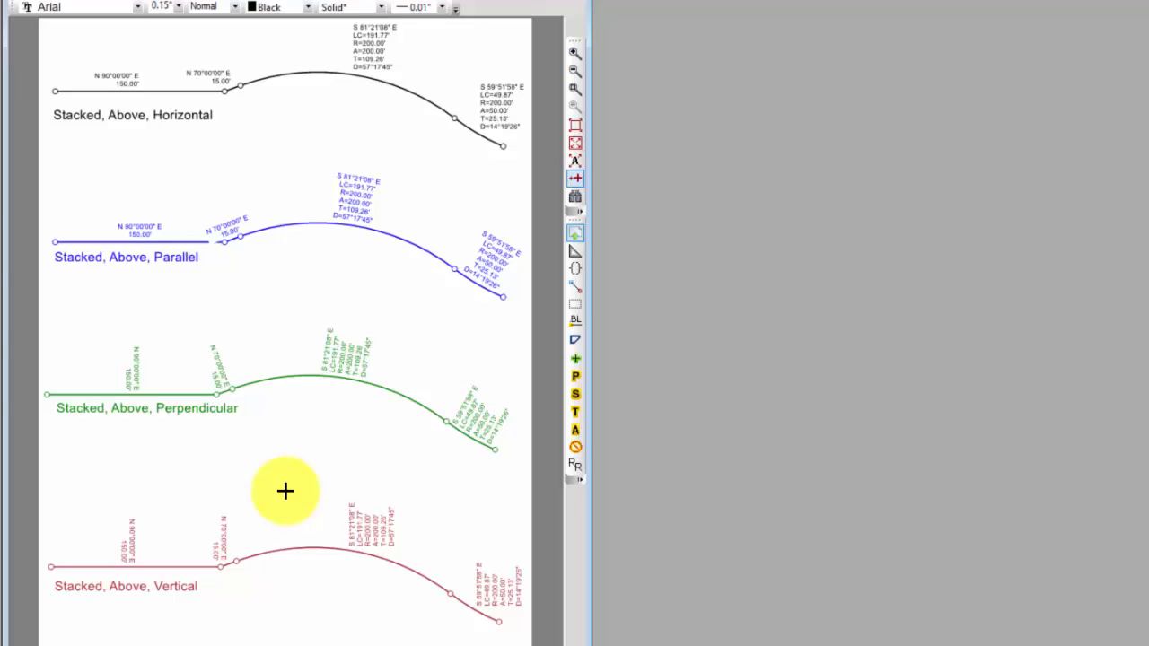
Rotate the stacked label on the brown traverse's larger curve individually by setting its angle to 70°
right_click(365, 517)
left_click(410, 508)
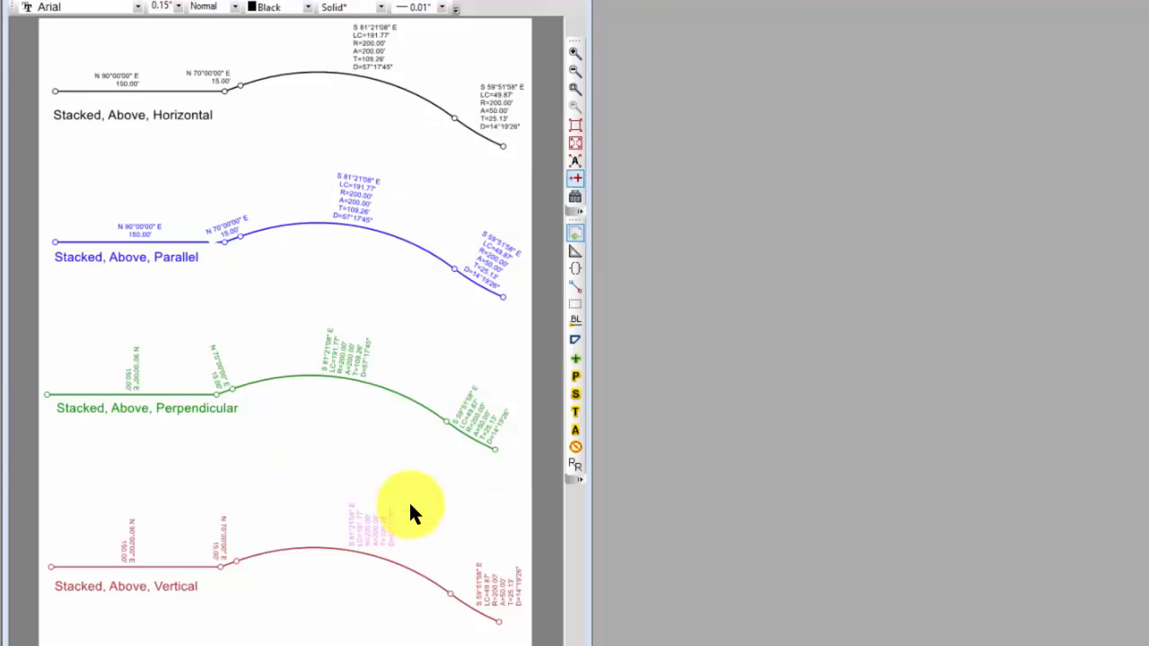
left_click(471, 458)
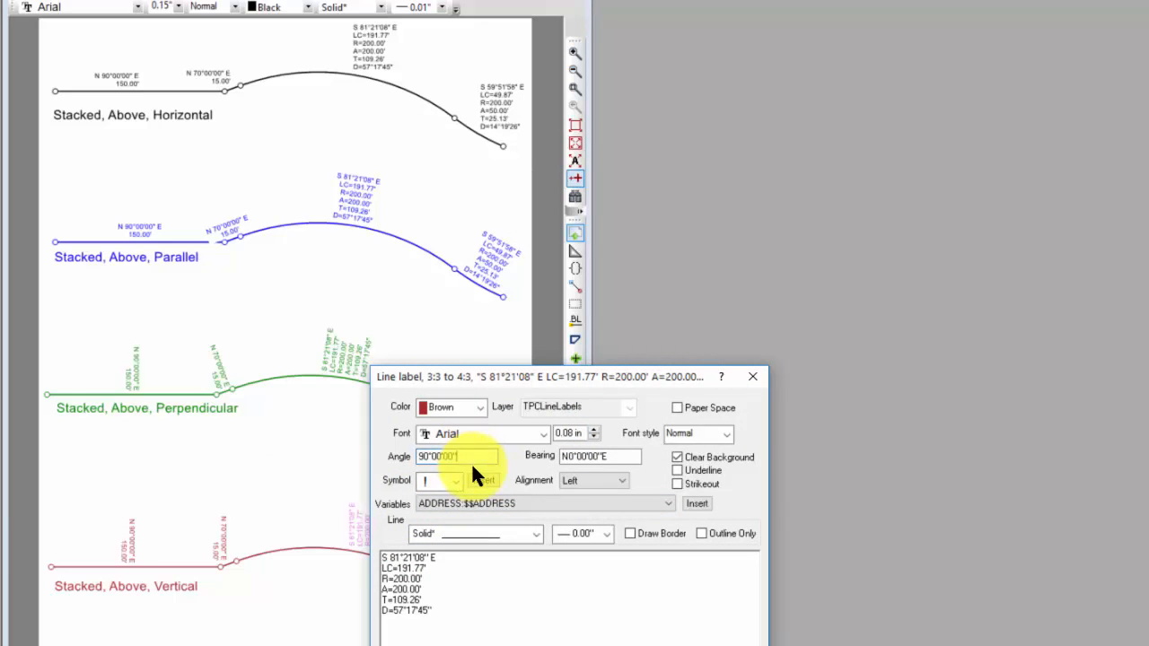
left_click(615, 457)
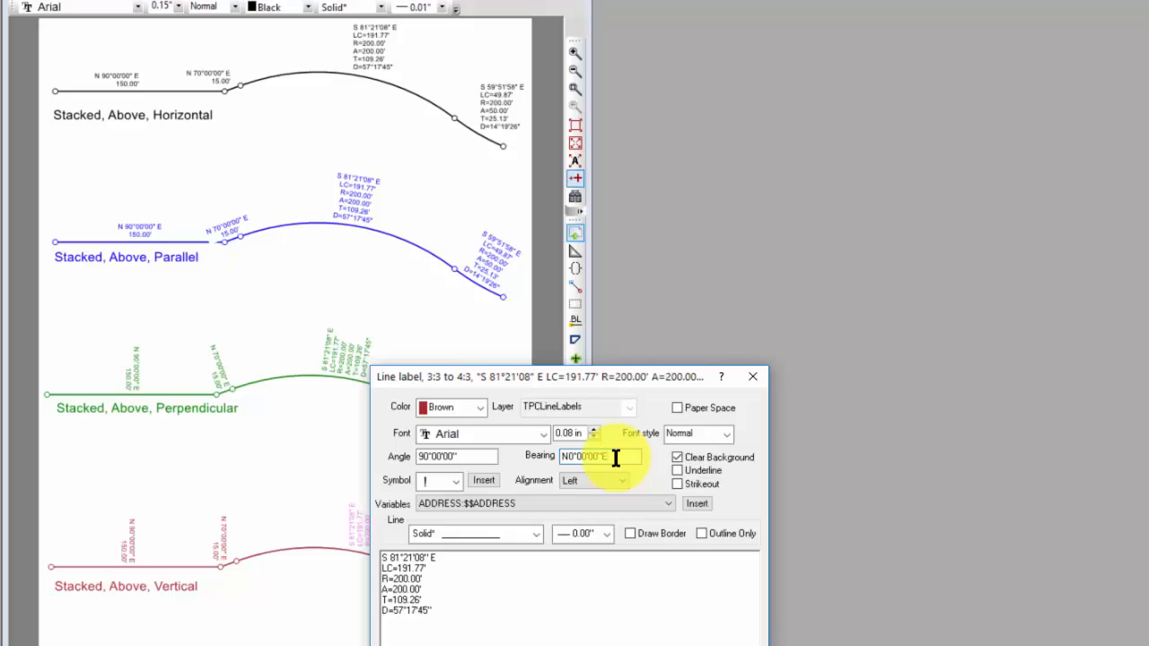
left_click_drag(471, 455, 387, 452)
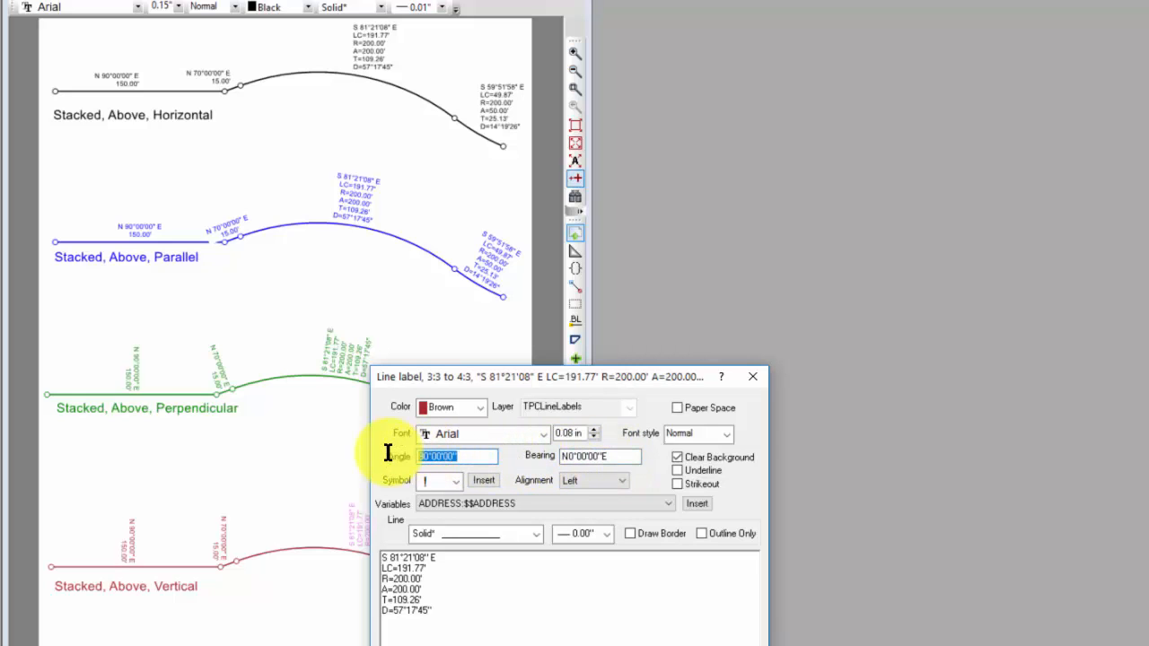
type("70")
key("Tab")
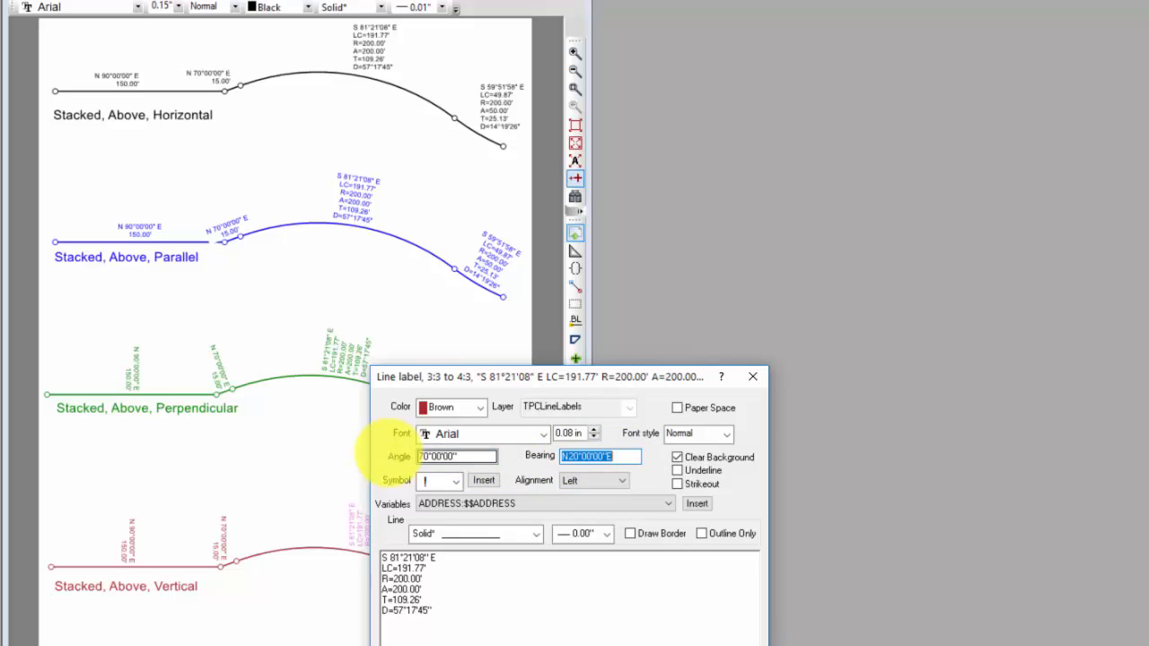
key("Return")
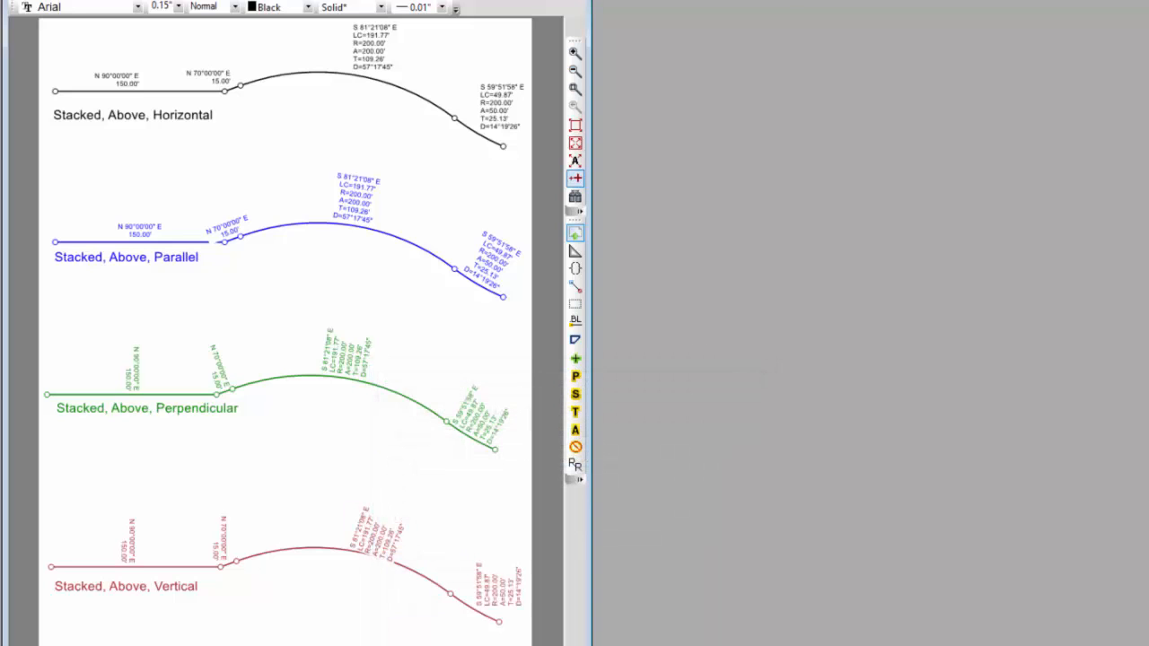